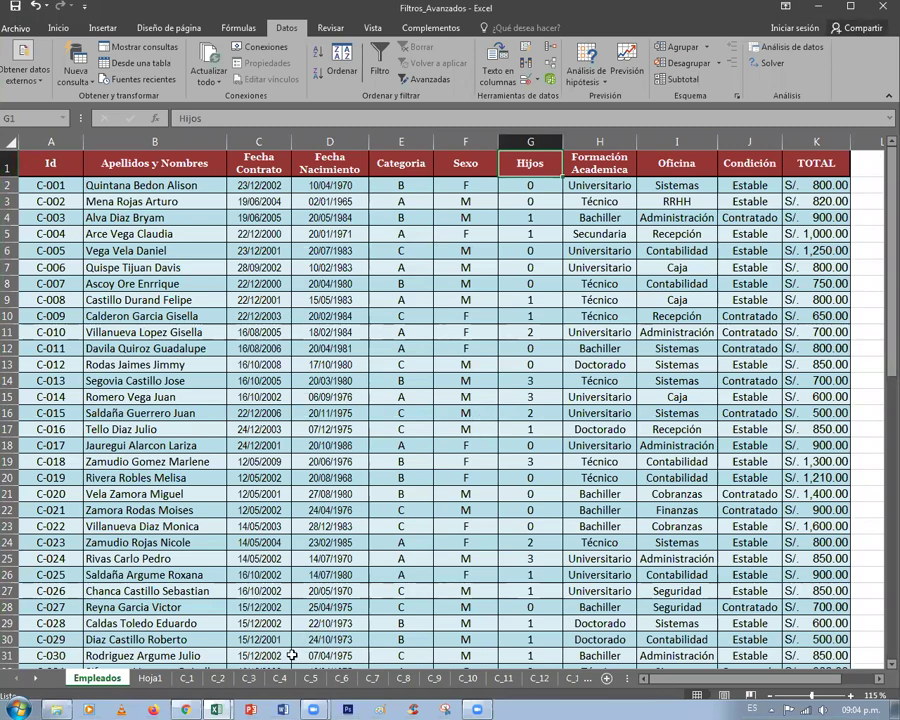
Step: Close the Filtros_Avanzados workbook and open Flitros_Consultas from the Semana 15 folder
{"action": "left_click", "coordinate": [883, 8]}
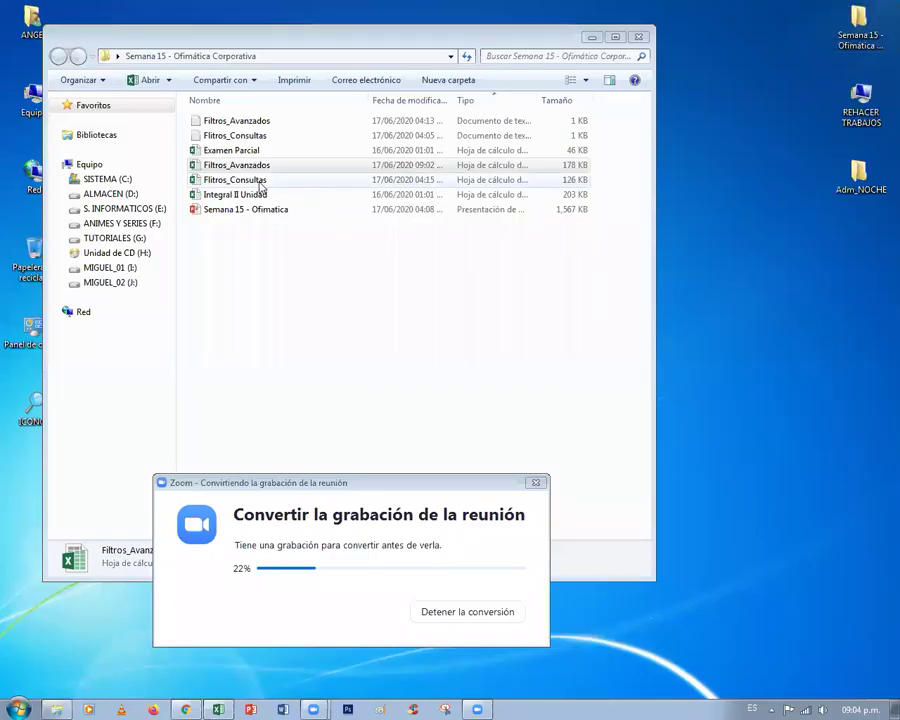
{"action": "double_click", "coordinate": [261, 179]}
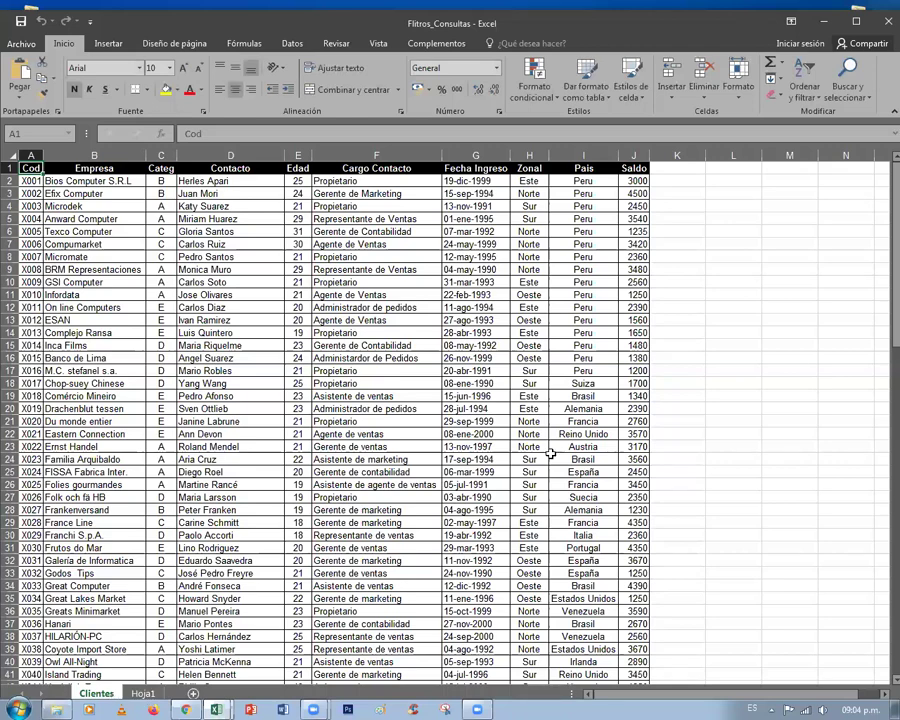
{"action": "scroll", "coordinate": [434, 479], "scroll_direction": "up", "scroll_amount": 1, "text": "ctrl"}
{"action": "scroll", "coordinate": [440, 480], "scroll_direction": "up", "scroll_amount": 1, "text": "ctrl"}
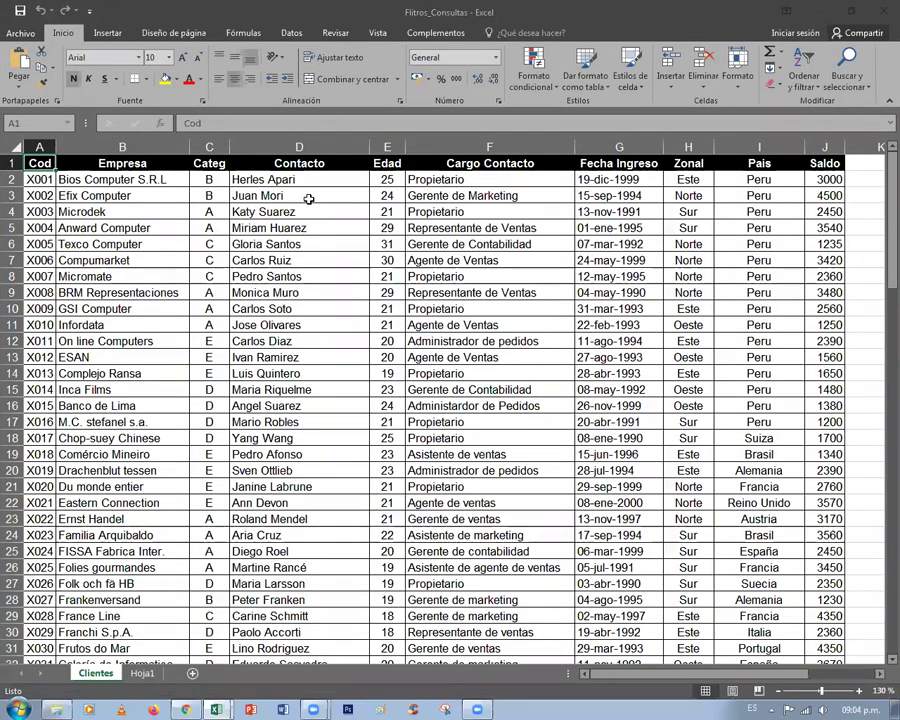
{"action": "left_click", "coordinate": [209, 196]}
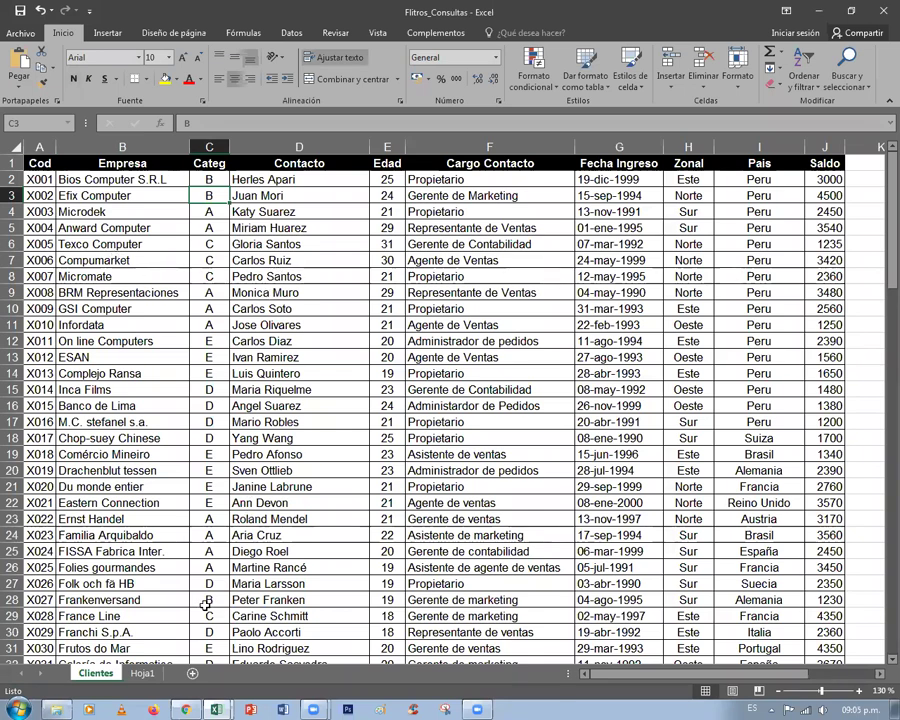
Step: Read the numbered list of client queries on Hoja1, enlarged for legibility, and return to the Clientes sheet
{"action": "left_click", "coordinate": [142, 673]}
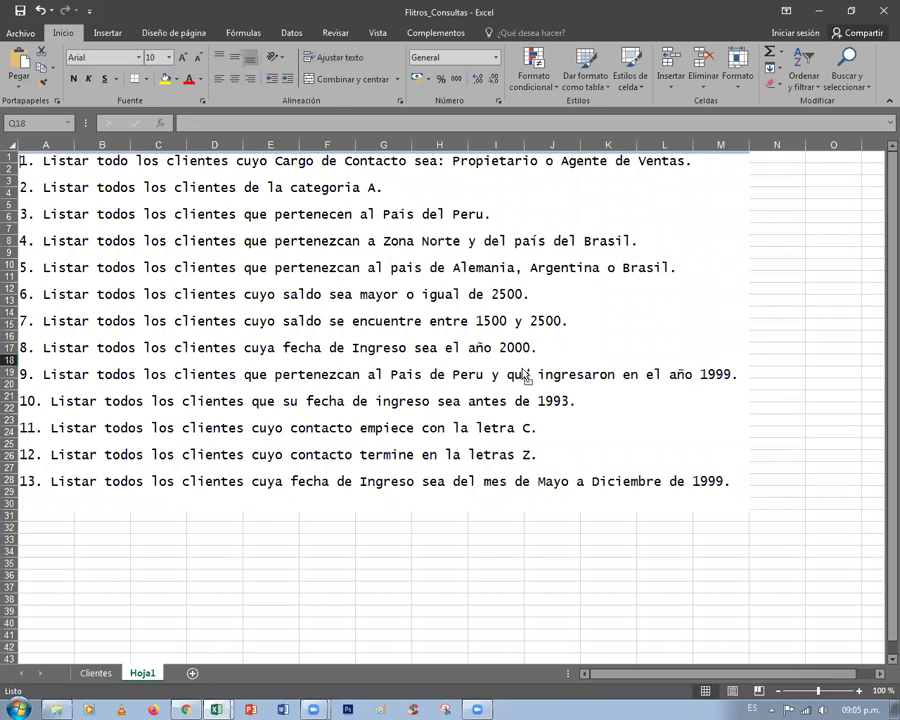
{"action": "scroll", "coordinate": [524, 365], "scroll_direction": "up", "scroll_amount": 1, "text": "ctrl"}
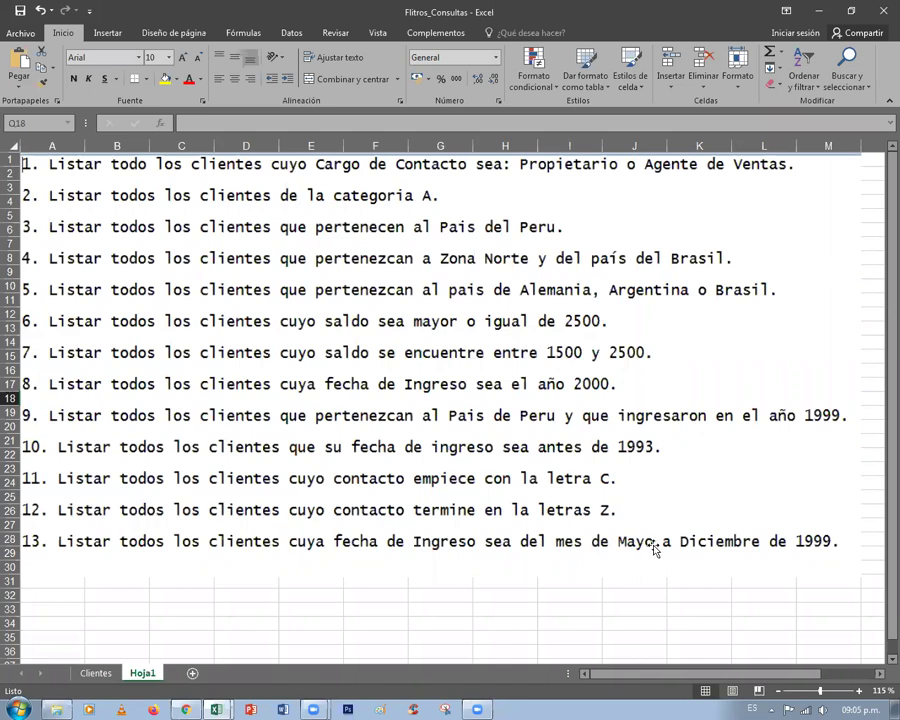
{"action": "left_click", "coordinate": [96, 673]}
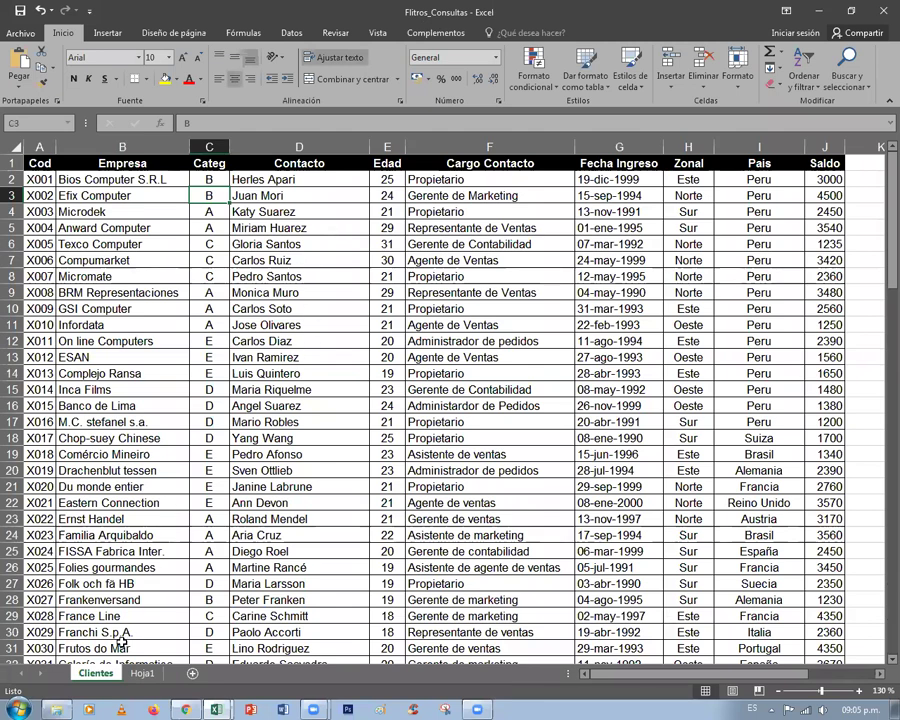
Step: Create a copy of the Clientes sheet in the same workbook and place it between Clientes and Hoja1
{"action": "right_click", "coordinate": [95, 674]}
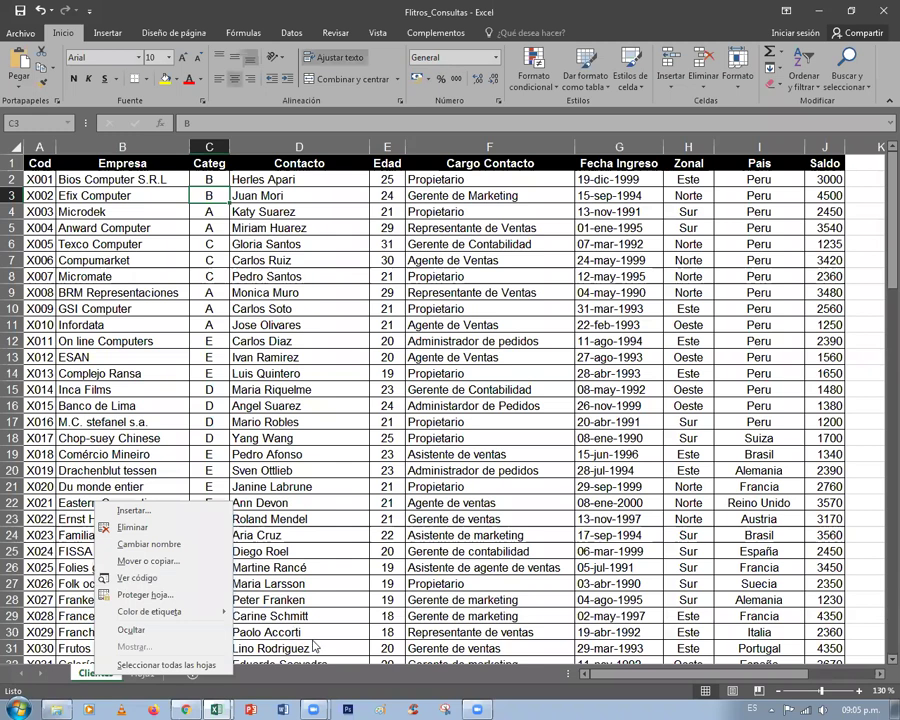
{"action": "key", "text": "Escape"}
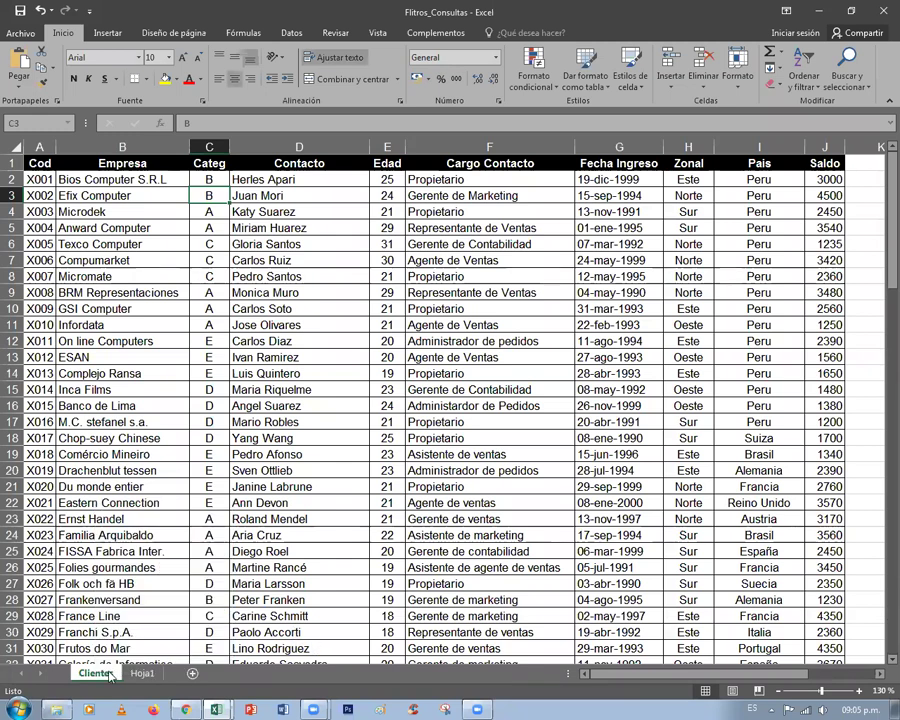
{"action": "right_click", "coordinate": [110, 675]}
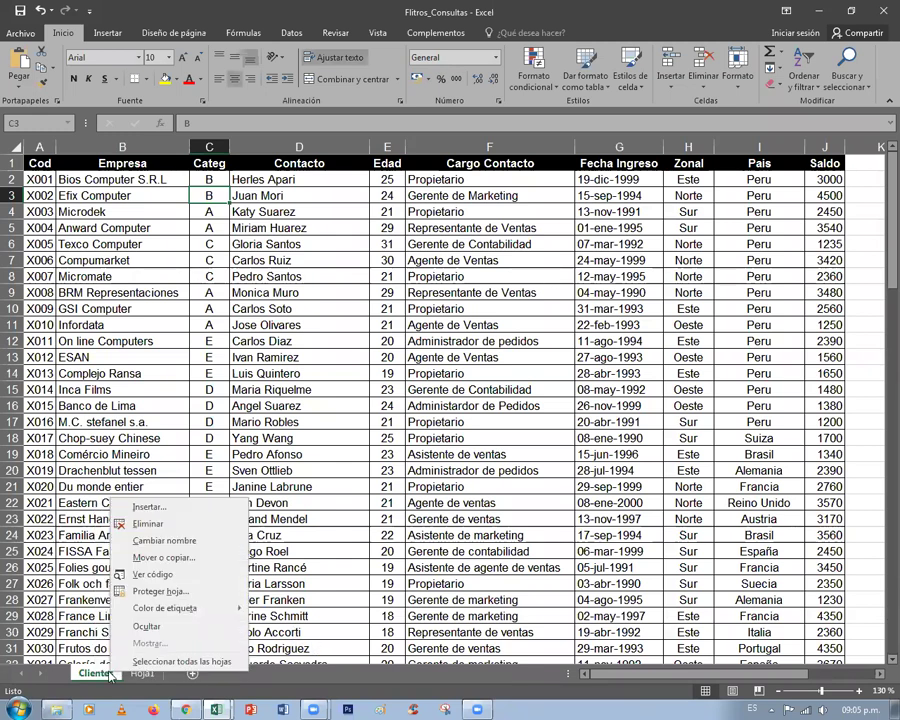
{"action": "left_click", "coordinate": [184, 561]}
{"action": "left_click_drag", "start_coordinate": [335, 346], "coordinate": [540, 293]}
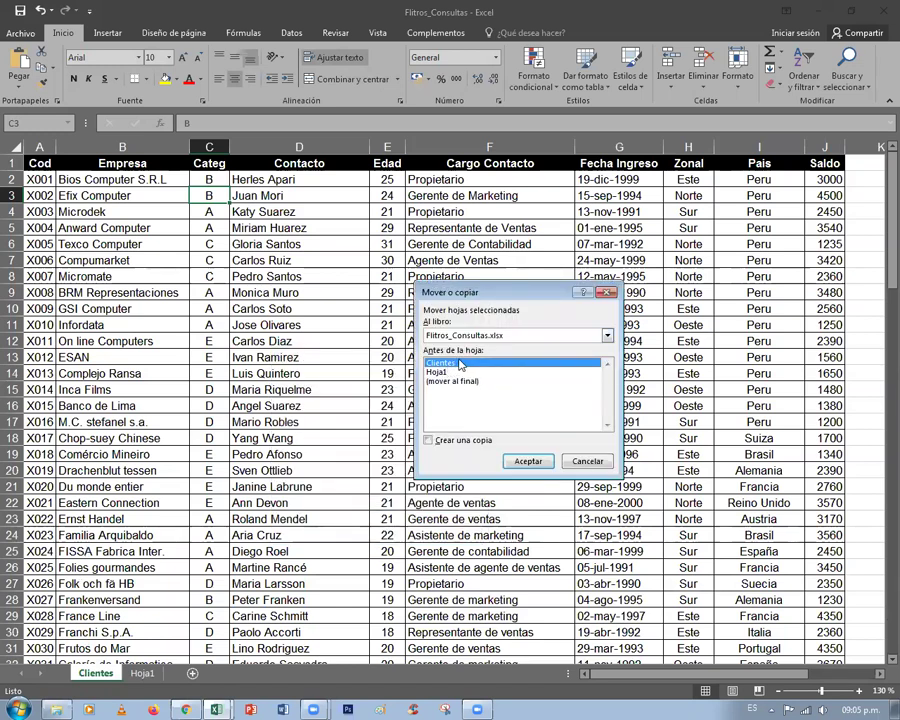
{"action": "left_click", "coordinate": [436, 440]}
{"action": "left_click", "coordinate": [527, 461]}
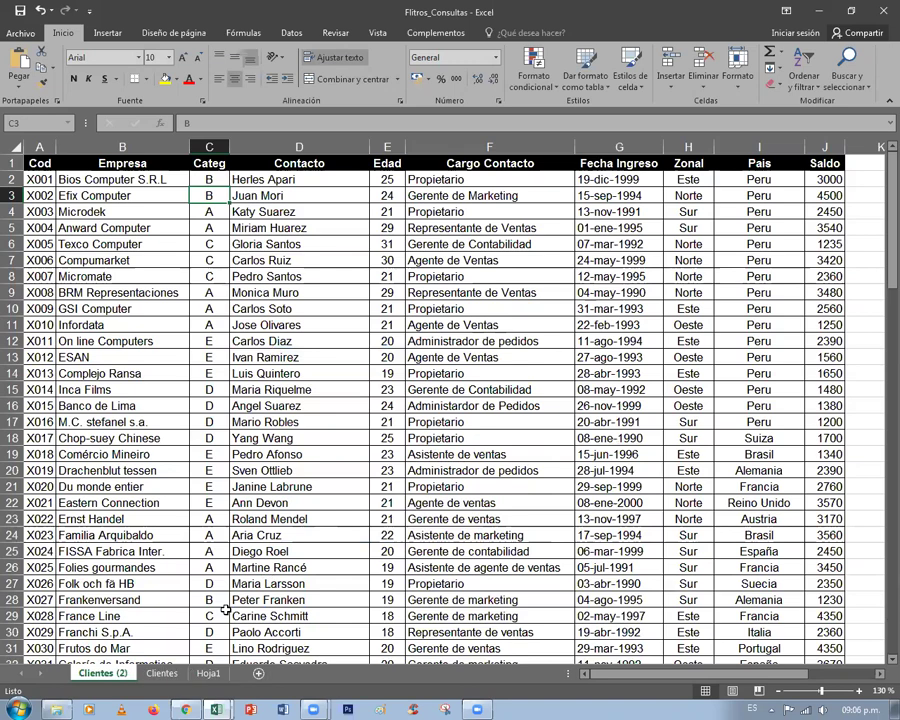
{"action": "left_click_drag", "start_coordinate": [103, 673], "coordinate": [197, 676]}
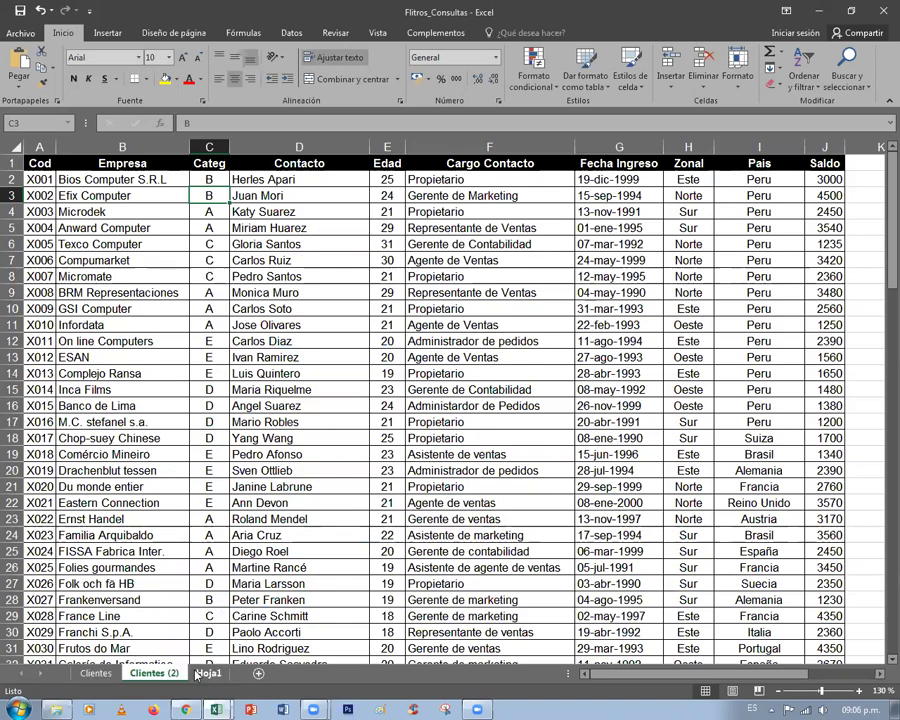
Step: Rename the copied Clientes sheet as 13
{"action": "left_click", "coordinate": [207, 674]}
{"action": "left_click", "coordinate": [160, 673]}
{"action": "right_click", "coordinate": [171, 671]}
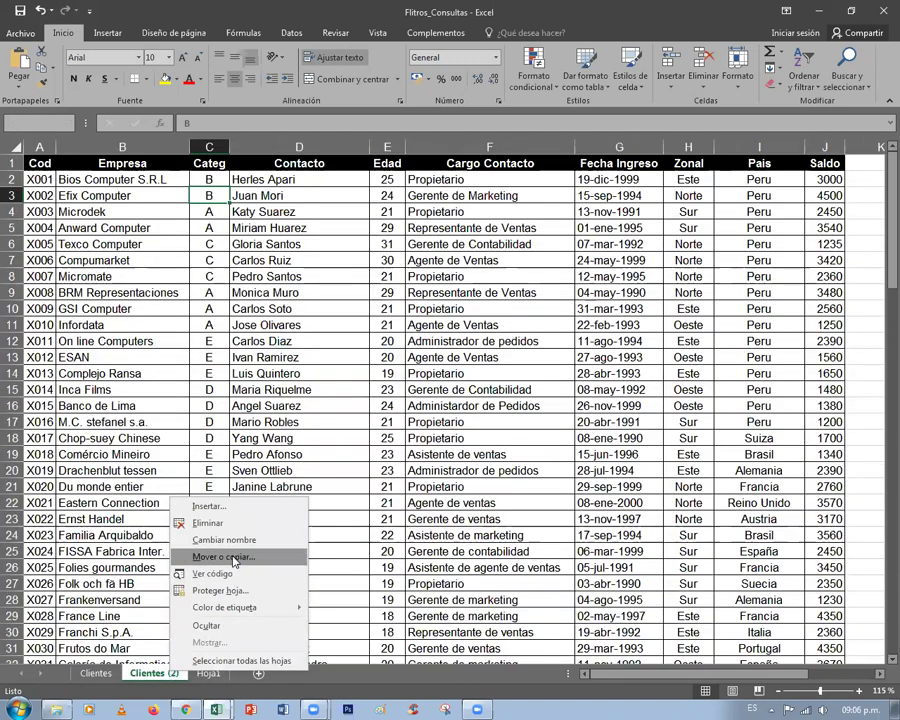
{"action": "left_click", "coordinate": [224, 540]}
{"action": "type", "text": "13"}
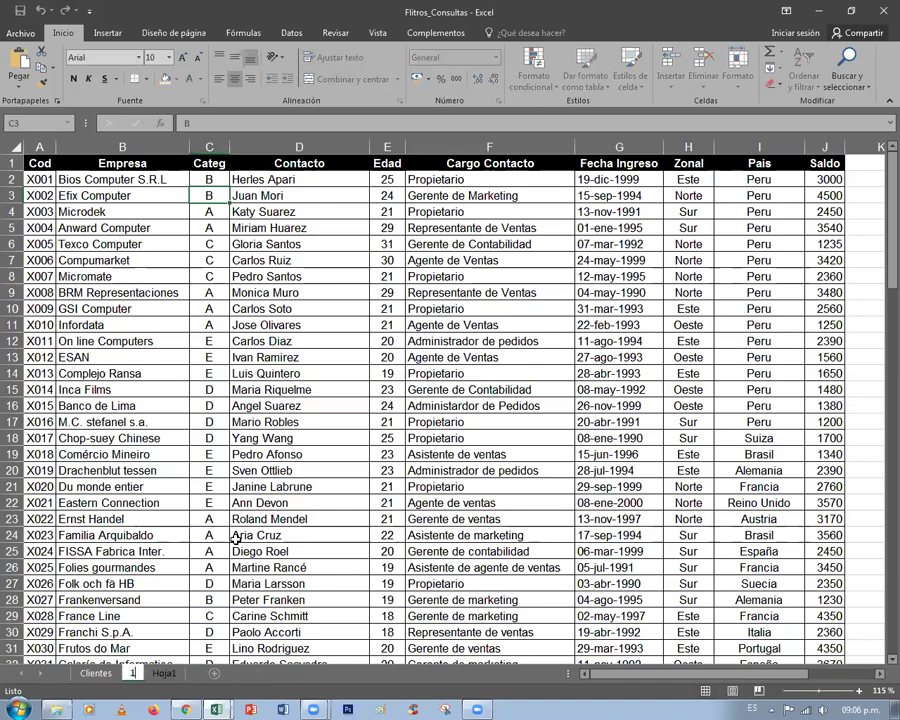
{"action": "left_click", "coordinate": [456, 422]}
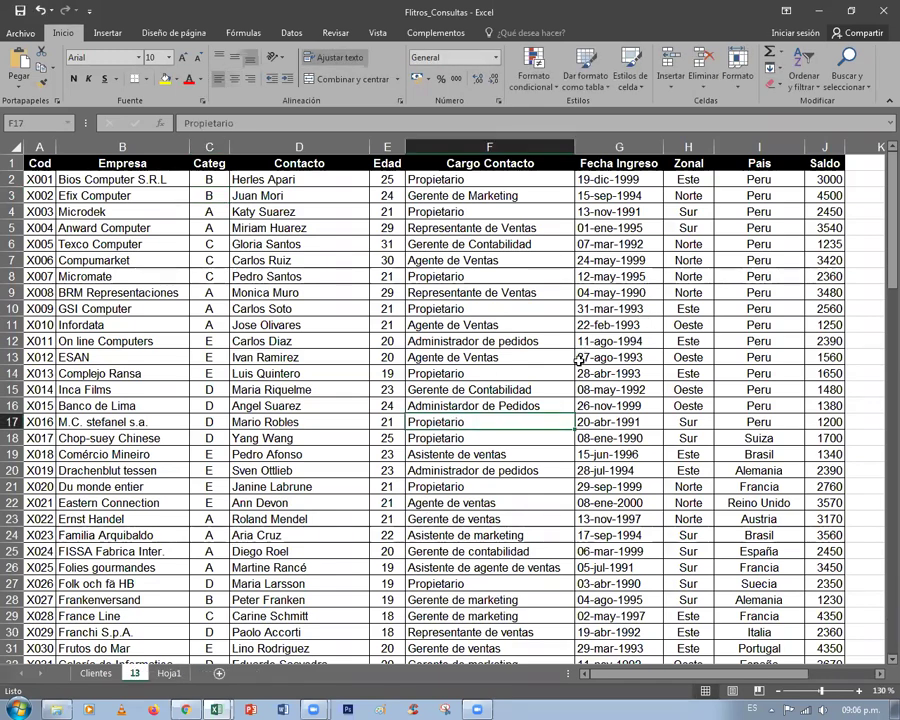
Step: Examine the client table on sheet 13, from its headers through the lower records, and the empty columns beside Saldo
{"action": "scroll", "coordinate": [735, 152], "scroll_direction": "down", "scroll_amount": 2, "text": "ctrl"}
{"action": "left_click", "coordinate": [738, 165]}
{"action": "left_click_drag", "start_coordinate": [739, 168], "coordinate": [738, 169]}
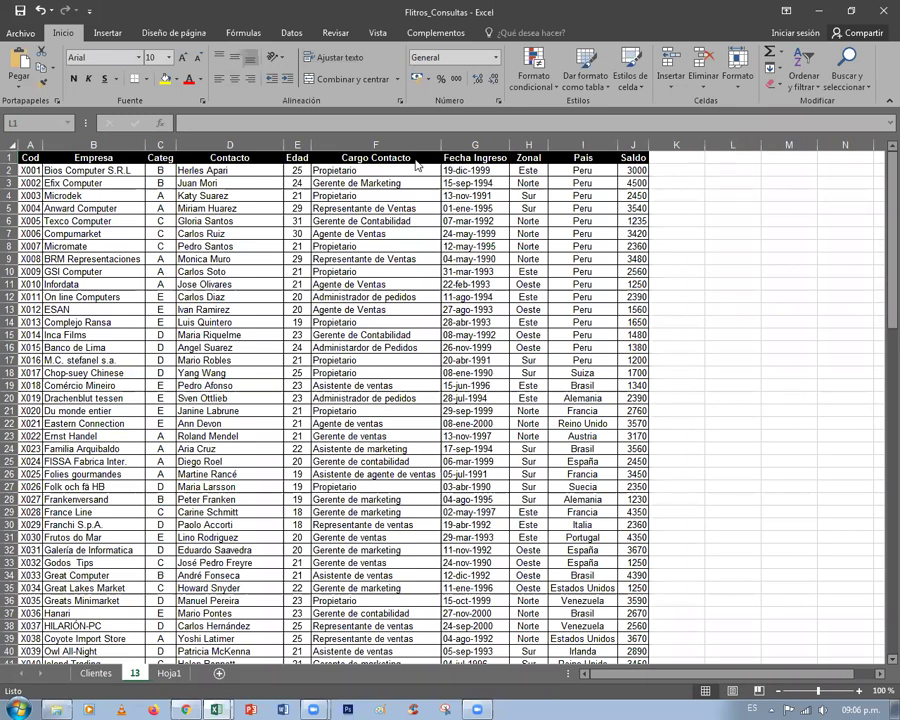
{"action": "left_click", "coordinate": [731, 158]}
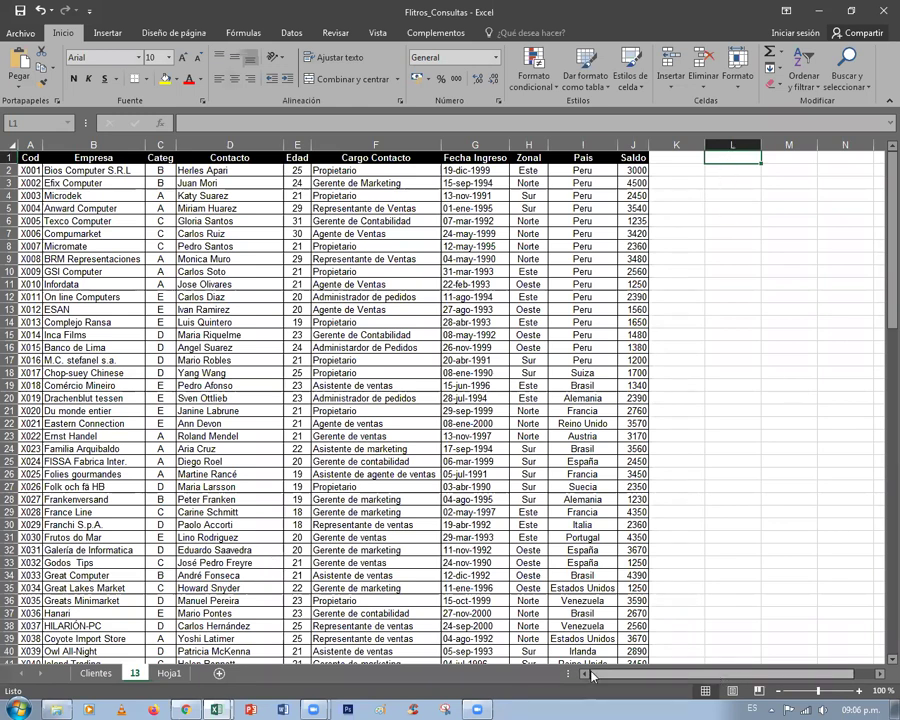
{"action": "left_click_drag", "start_coordinate": [594, 676], "coordinate": [829, 678]}
{"action": "scroll", "coordinate": [743, 559], "scroll_direction": "up", "scroll_amount": 2, "text": "ctrl"}
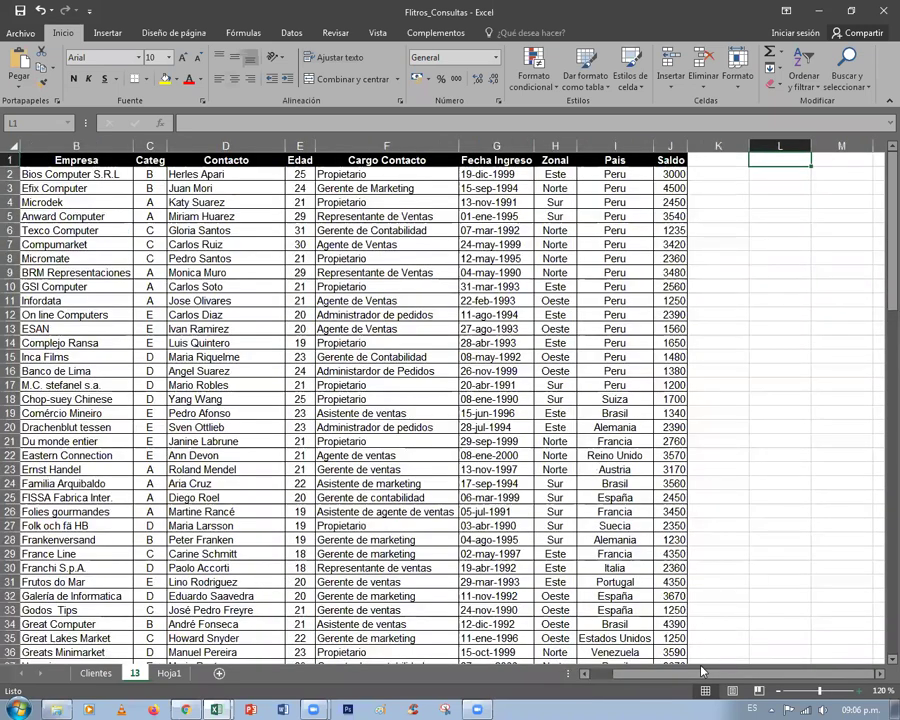
{"action": "scroll", "coordinate": [684, 677], "scroll_direction": "up", "scroll_amount": 1, "text": "ctrl"}
{"action": "scroll", "coordinate": [200, 330], "scroll_direction": "left", "scroll_amount": 2}
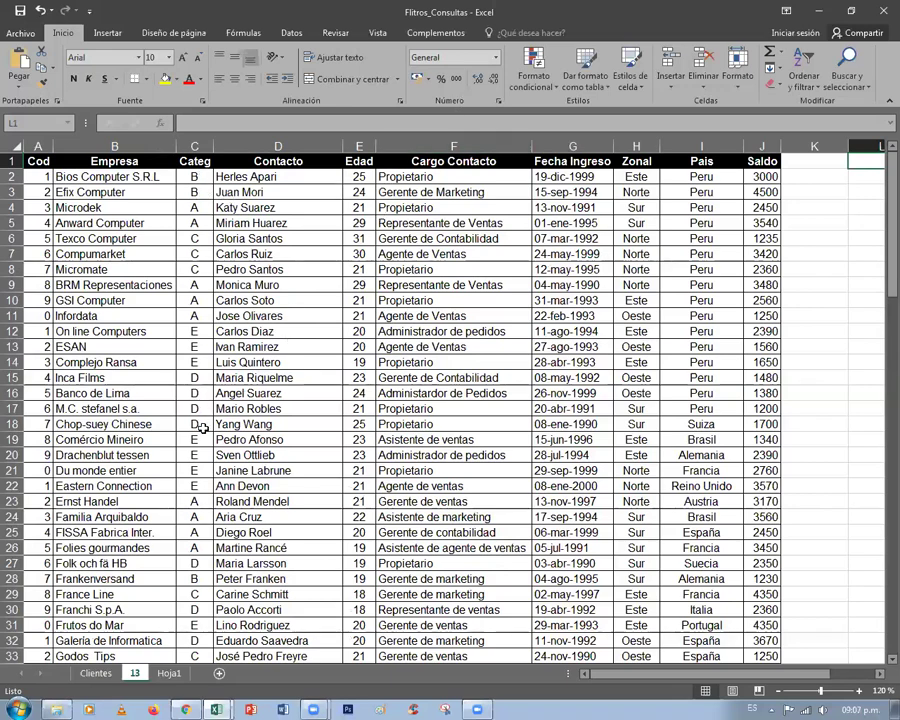
{"action": "scroll", "coordinate": [202, 428], "scroll_direction": "down", "scroll_amount": 8}
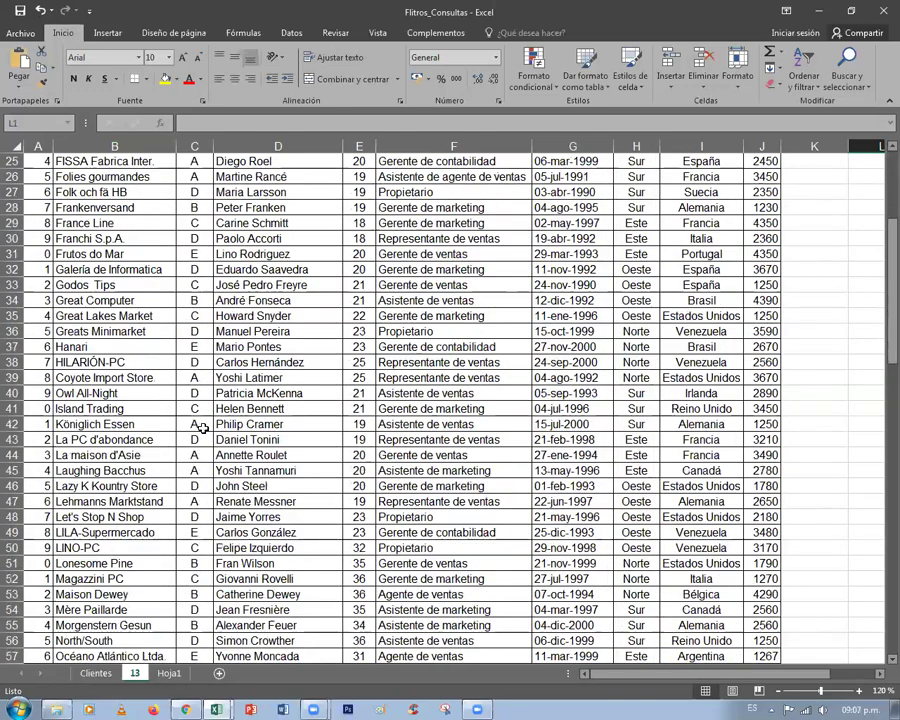
{"action": "scroll", "coordinate": [202, 428], "scroll_direction": "up", "scroll_amount": 8}
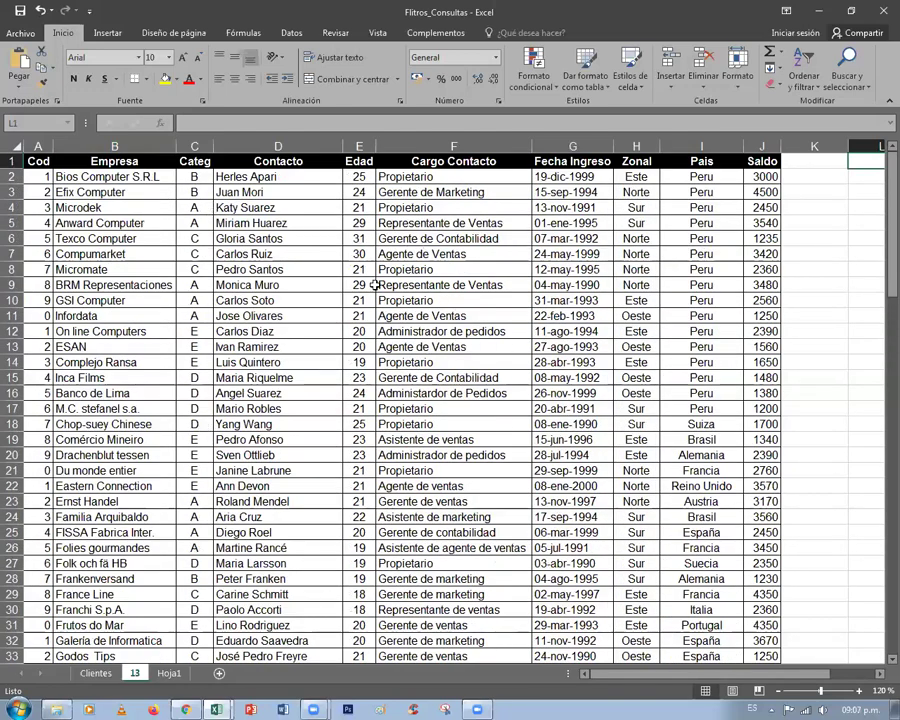
{"action": "left_click", "coordinate": [600, 256]}
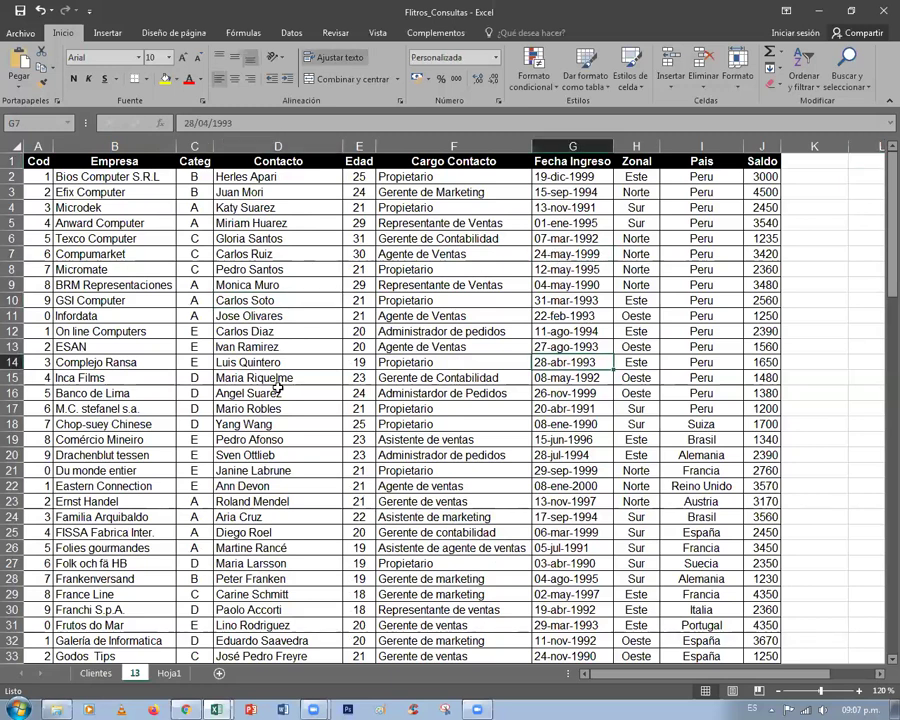
{"action": "left_click", "coordinate": [92, 283]}
{"action": "left_click", "coordinate": [75, 207]}
{"action": "left_click", "coordinate": [273, 333]}
{"action": "left_click", "coordinate": [285, 269]}
{"action": "left_click", "coordinate": [624, 282]}
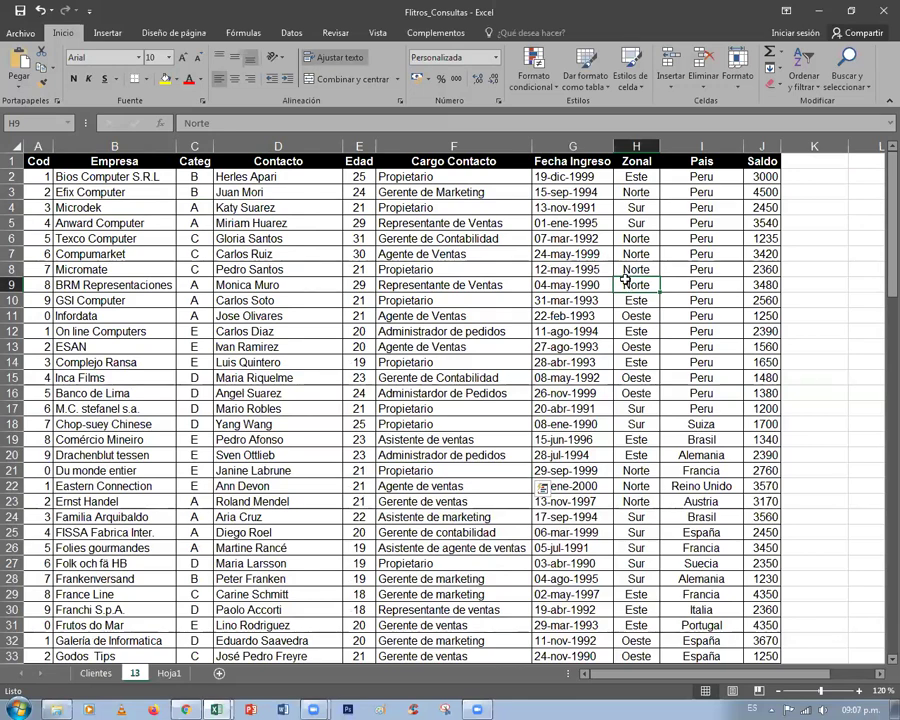
Step: Turn the filter on and back off with the empty cell K6, adjacent to the client table, selected
{"action": "left_click", "coordinate": [839, 266]}
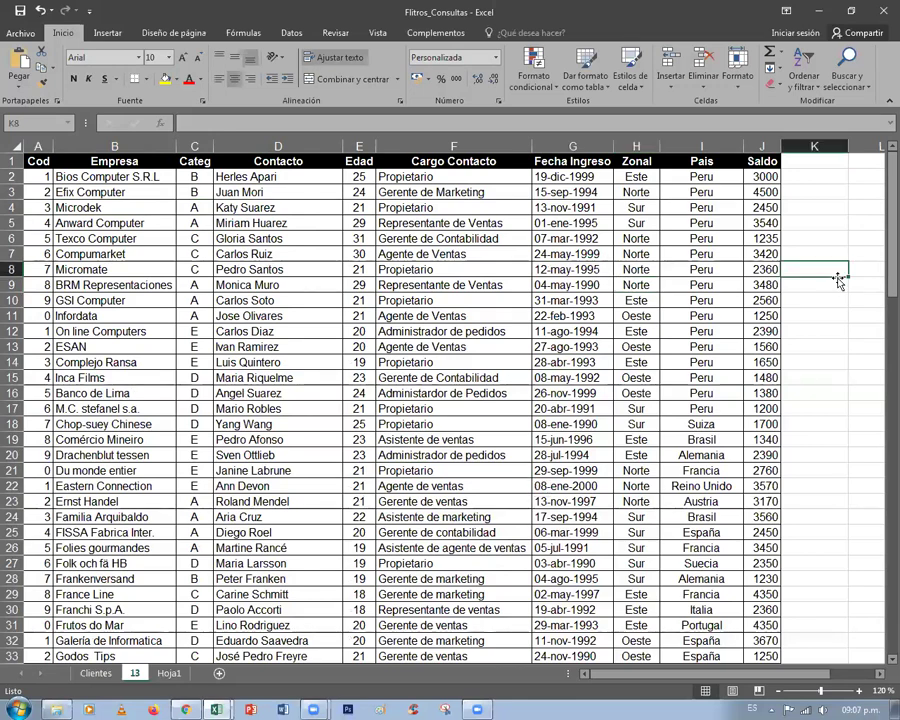
{"action": "left_click", "coordinate": [291, 33]}
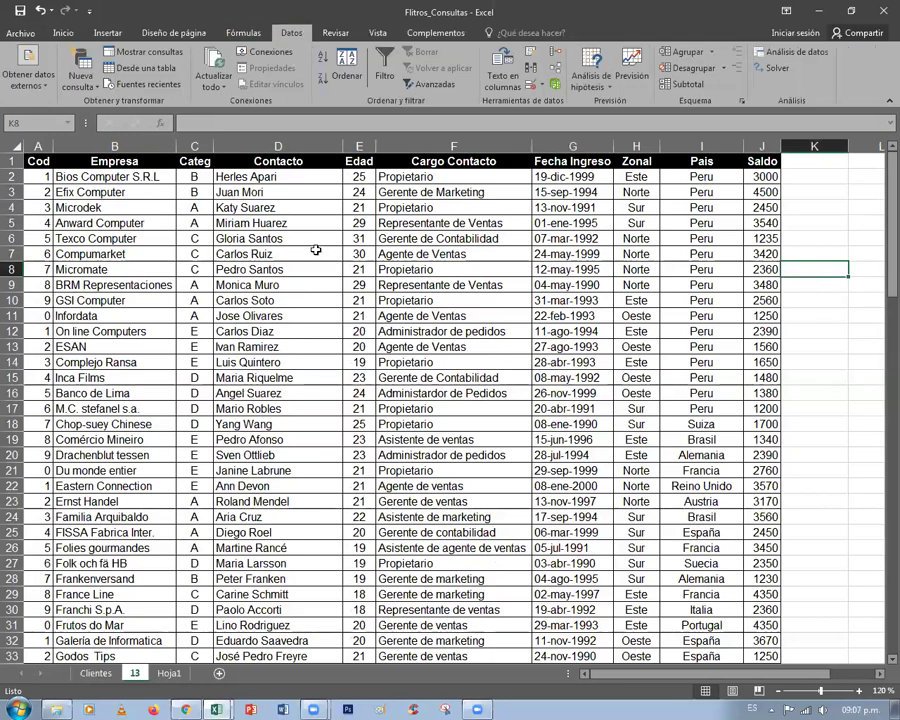
{"action": "left_click", "coordinate": [830, 267]}
{"action": "left_click", "coordinate": [832, 237]}
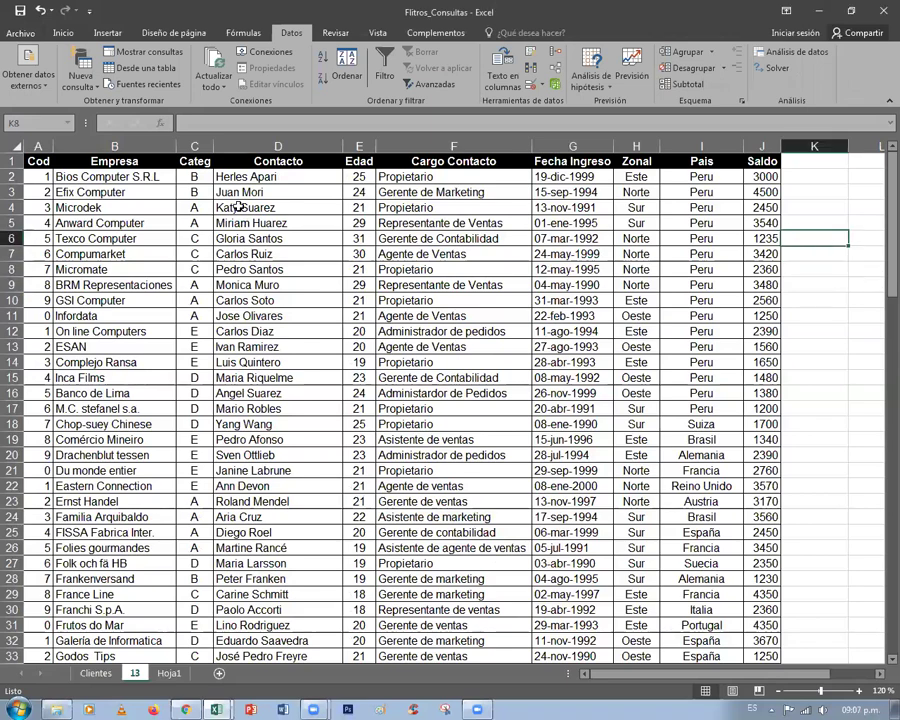
{"action": "left_click", "coordinate": [384, 70]}
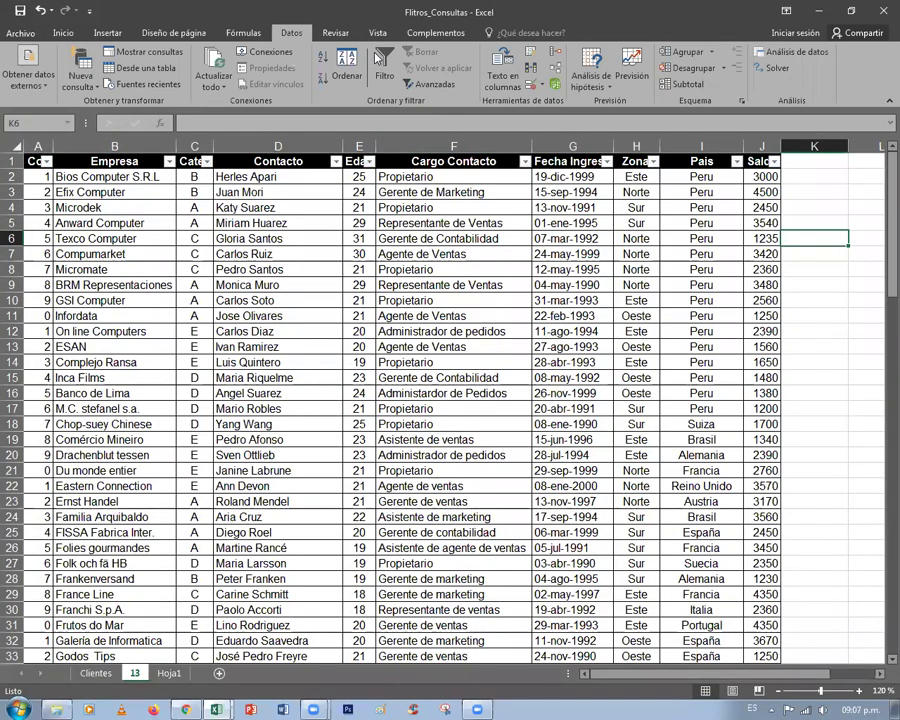
{"action": "left_click", "coordinate": [385, 66]}
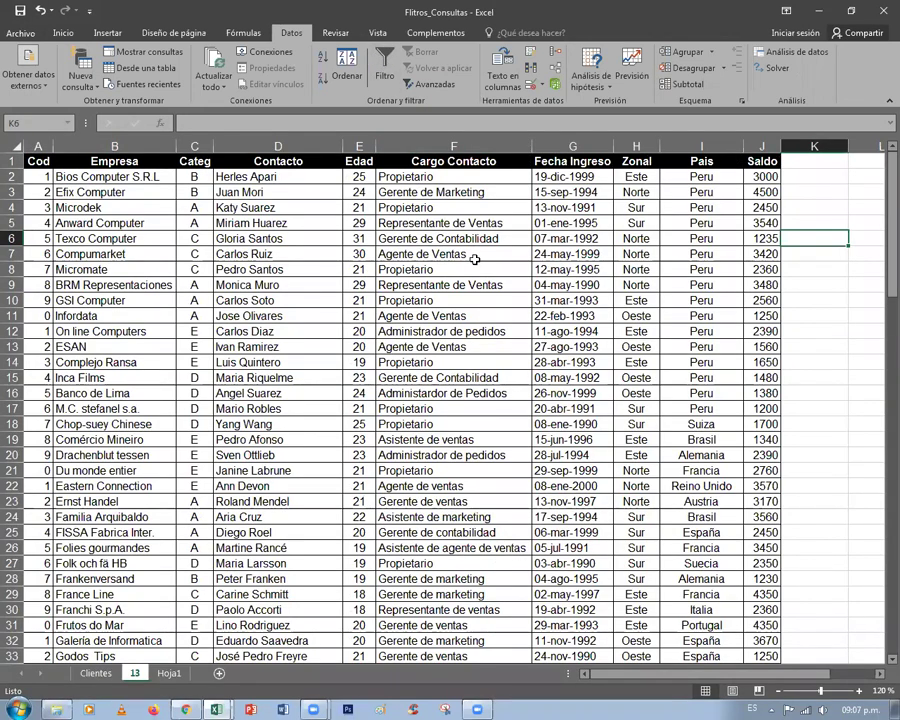
Step: Try to apply the filter with the empty cell L5, detached from the client table, selected
{"action": "left_click", "coordinate": [867, 223]}
{"action": "left_click", "coordinate": [384, 68]}
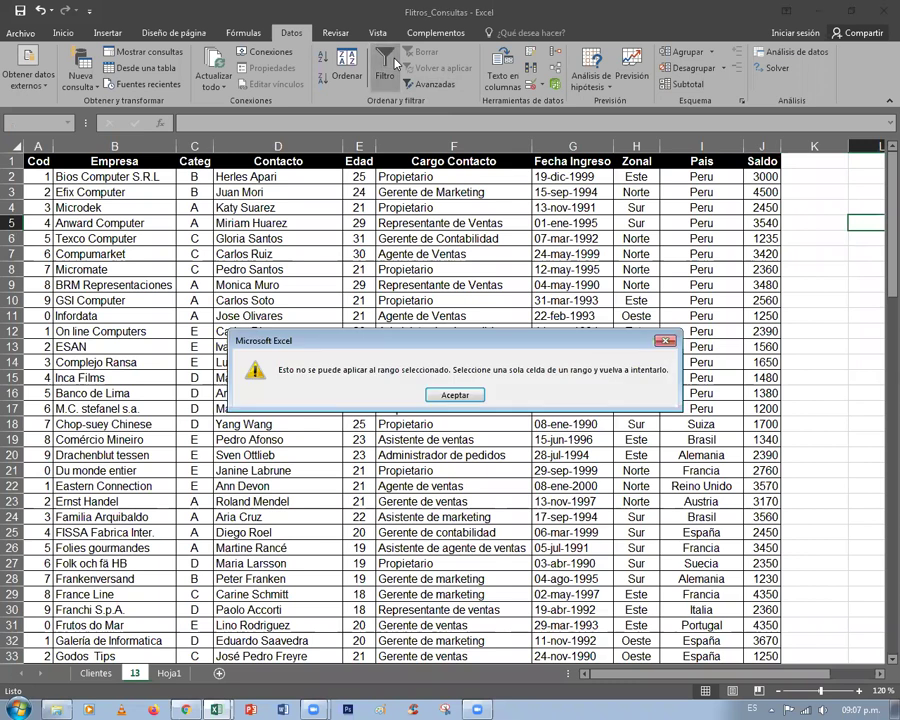
{"action": "left_click_drag", "start_coordinate": [467, 338], "coordinate": [476, 275]}
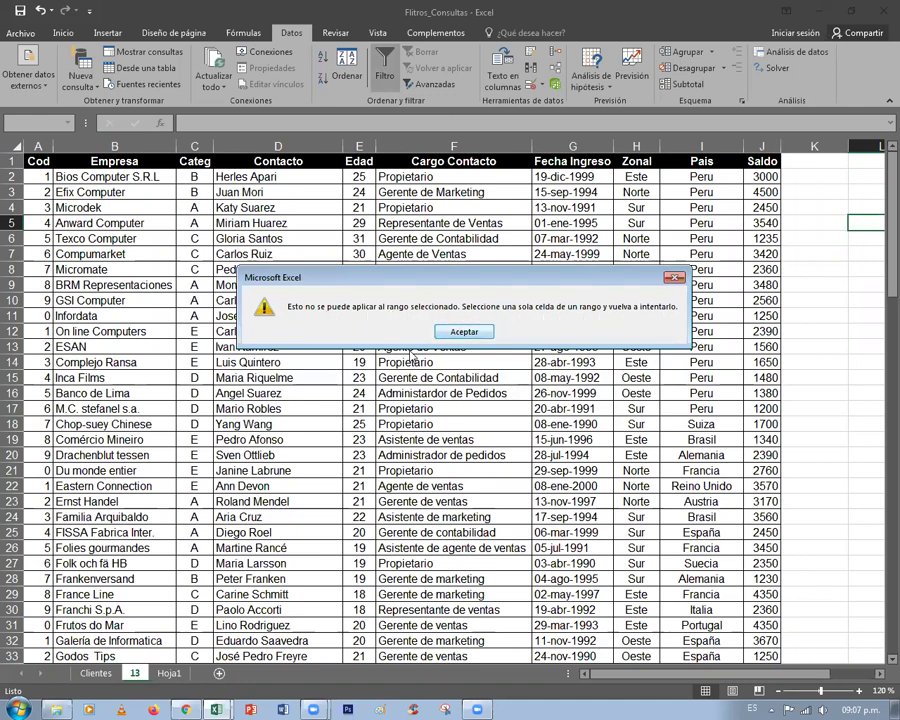
{"action": "left_click", "coordinate": [466, 331]}
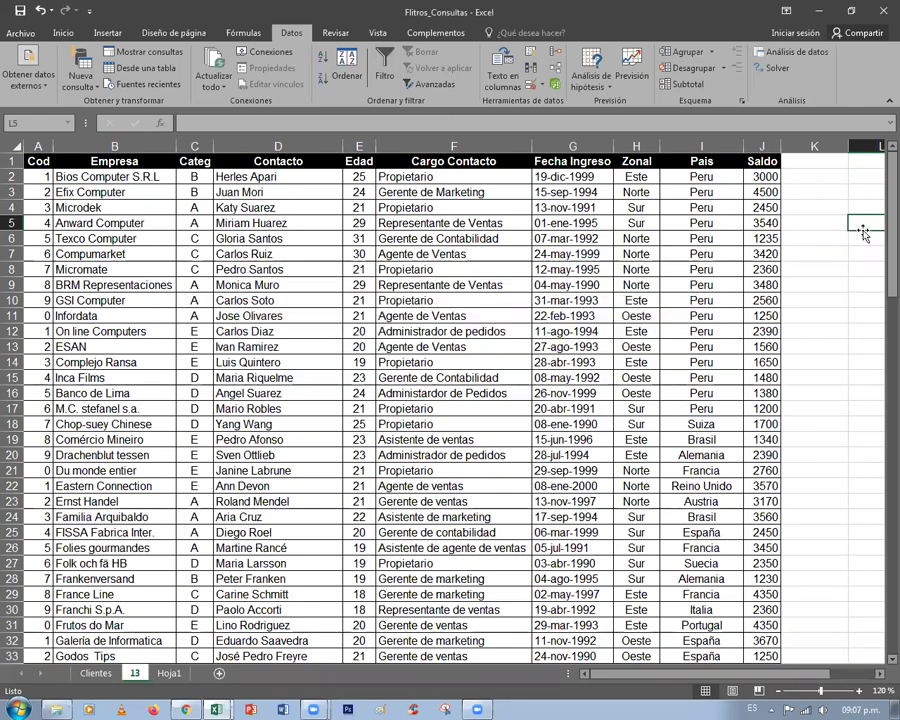
Step: Apply filters to the client table's headers on sheet 13 from cell F9 in the Cargo Contacto column
{"action": "left_click", "coordinate": [572, 300]}
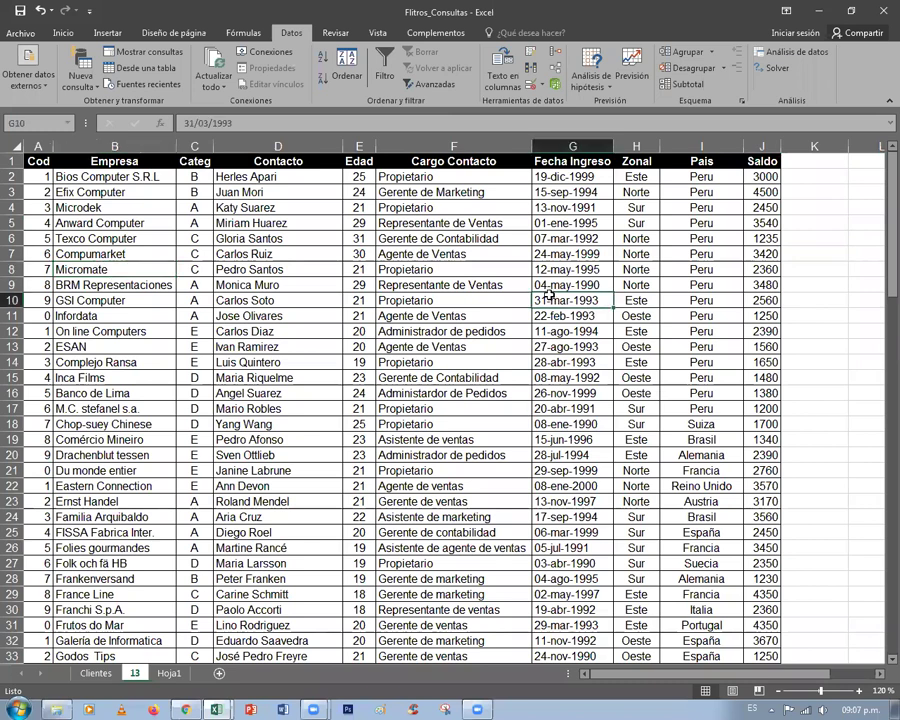
{"action": "left_click", "coordinate": [463, 319]}
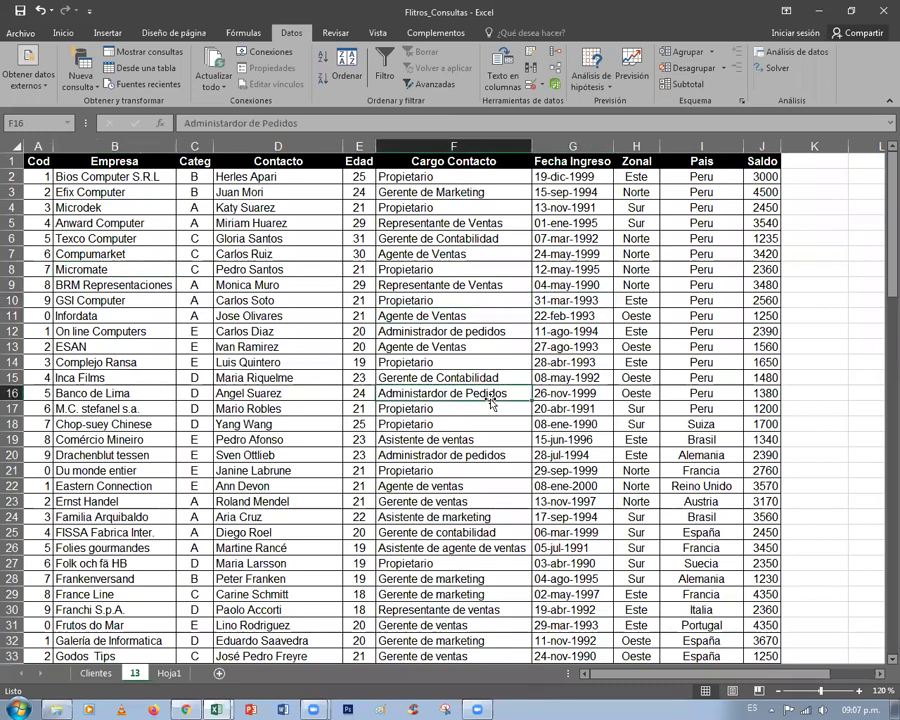
{"action": "left_click", "coordinate": [450, 285]}
{"action": "left_click", "coordinate": [384, 70]}
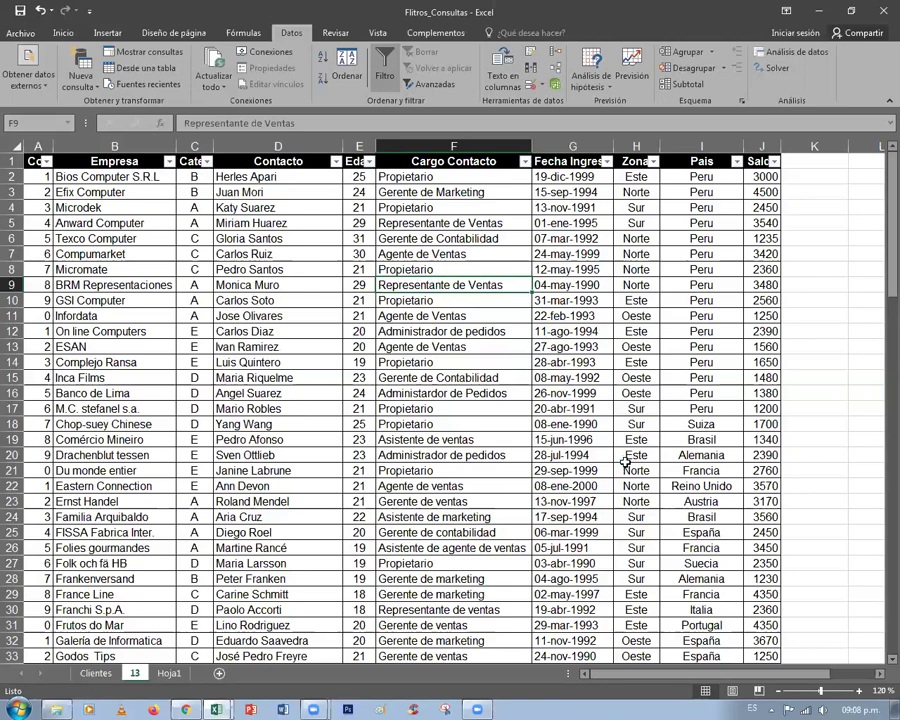
Step: Autofit the widths of columns A to J on sheet 13 so the headers and client data fit
{"action": "scroll", "coordinate": [625, 461], "scroll_direction": "down", "scroll_amount": 2}
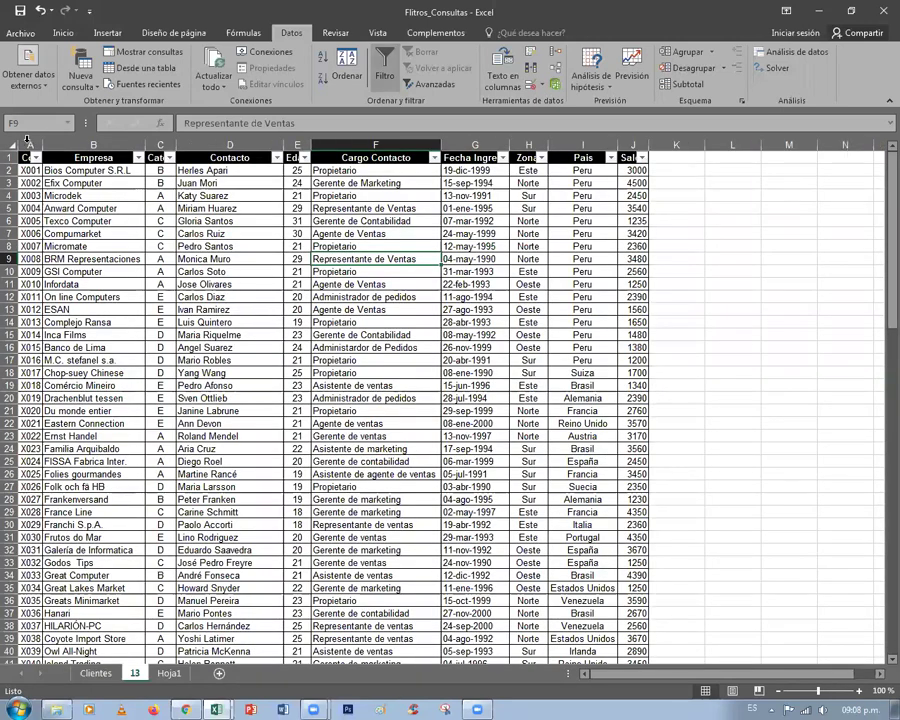
{"action": "left_click_drag", "start_coordinate": [29, 147], "coordinate": [627, 146]}
{"action": "double_click", "coordinate": [619, 146]}
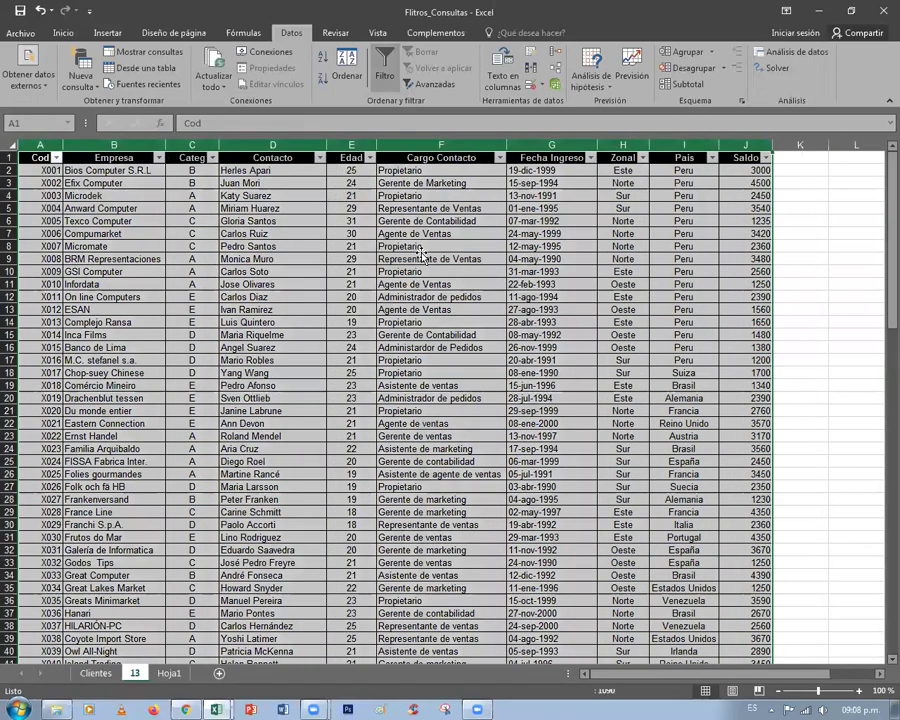
{"action": "left_click", "coordinate": [441, 259]}
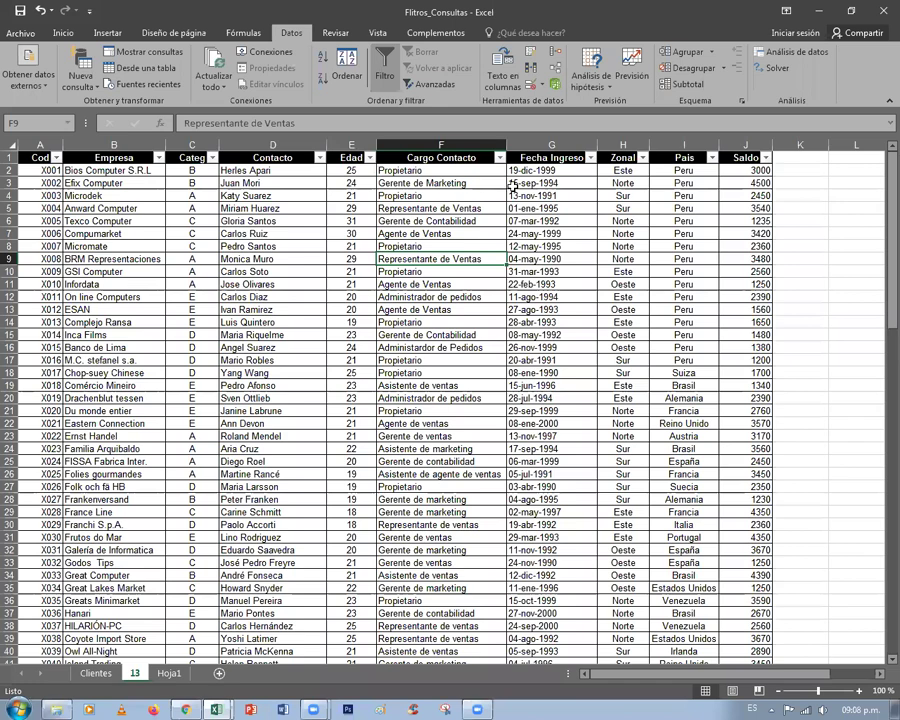
Step: Examine the filter headers across the client table on sheet 13, field by field from Cod to Saldo
{"action": "scroll", "coordinate": [176, 271], "scroll_direction": "up", "scroll_amount": 1, "text": "ctrl"}
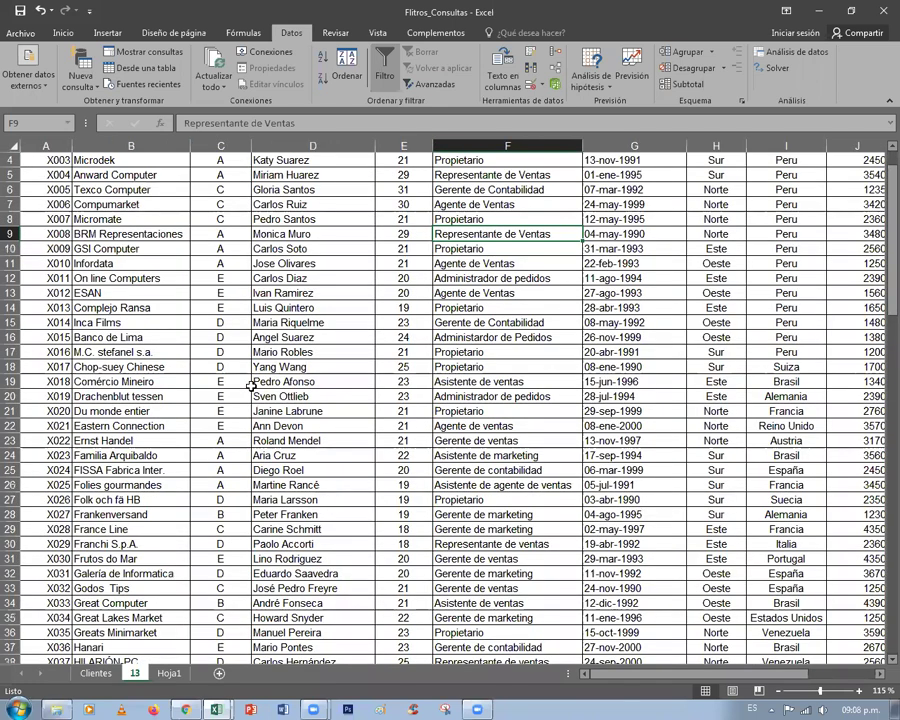
{"action": "scroll", "coordinate": [584, 676], "scroll_direction": "up", "scroll_amount": 3, "text": "ctrl"}
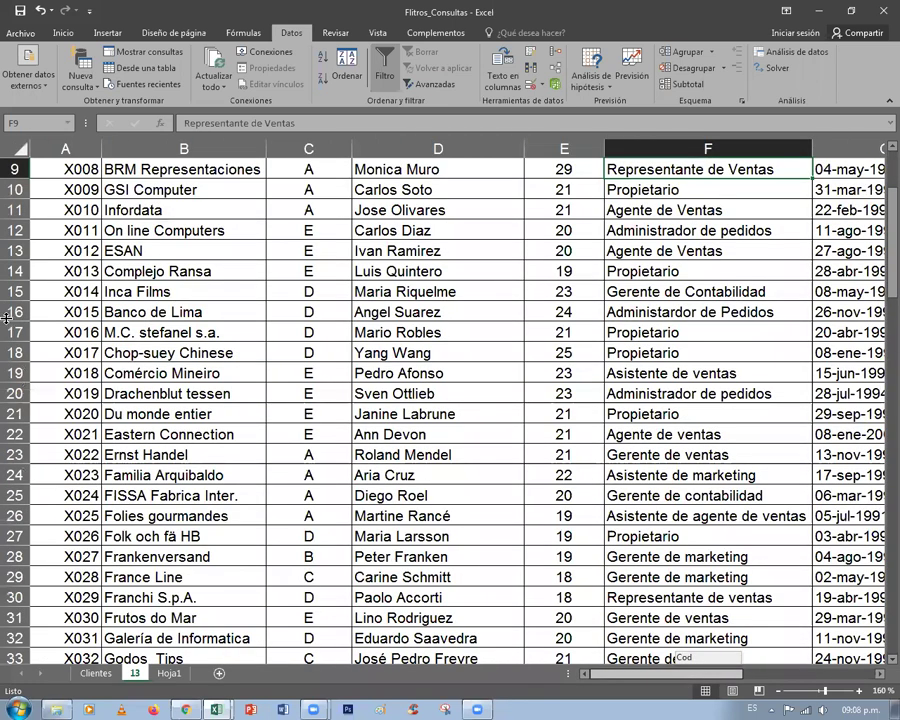
{"action": "key", "text": "ctrl+Home"}
{"action": "key", "text": "Down"}
{"action": "key", "text": "Right"}
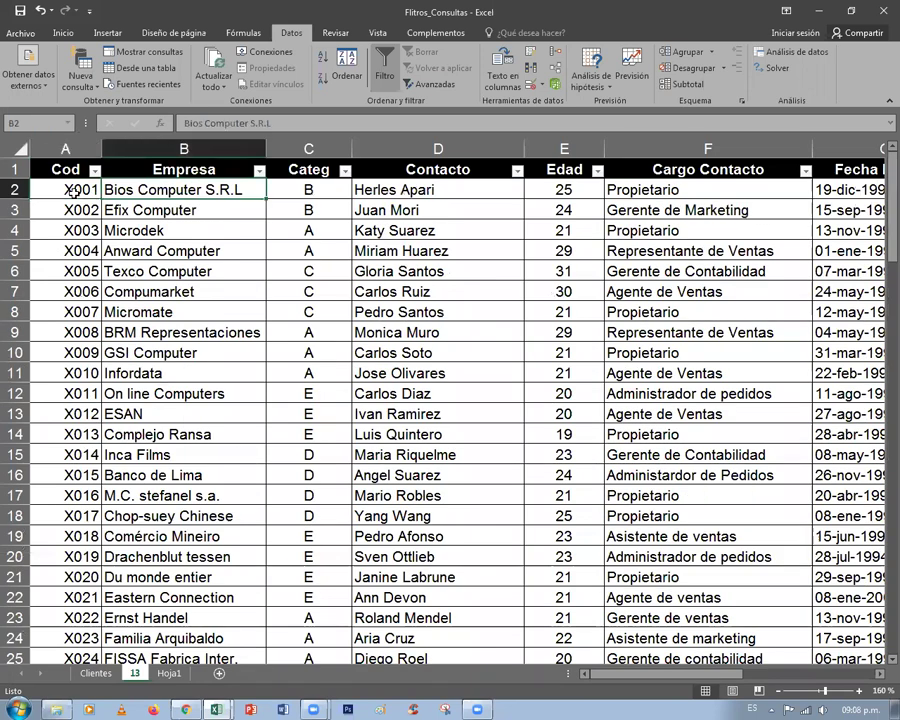
{"action": "key", "text": "Right"}
{"action": "key", "text": "Right"}
{"action": "key", "text": "Right"}
{"action": "key", "text": "Right"}
{"action": "key", "text": "Right"}
{"action": "key", "text": "Right"}
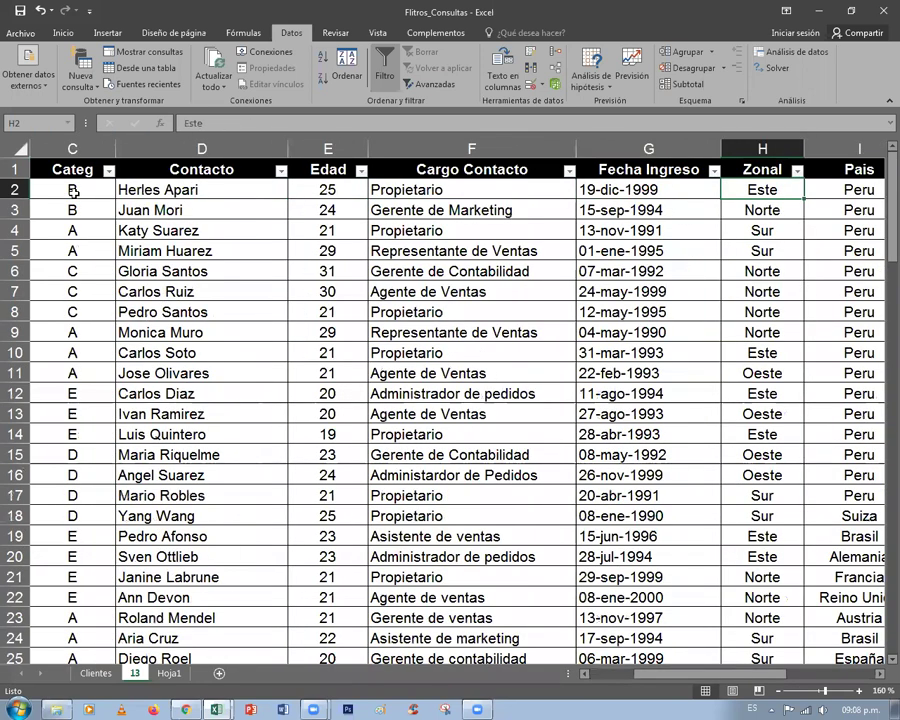
{"action": "key", "text": "Right"}
{"action": "key", "text": "Right"}
{"action": "key", "text": "Right"}
{"action": "key", "text": "Left"}
{"action": "key", "text": "Left"}
{"action": "key", "text": "Left"}
{"action": "key", "text": "Left"}
{"action": "key", "text": "Left"}
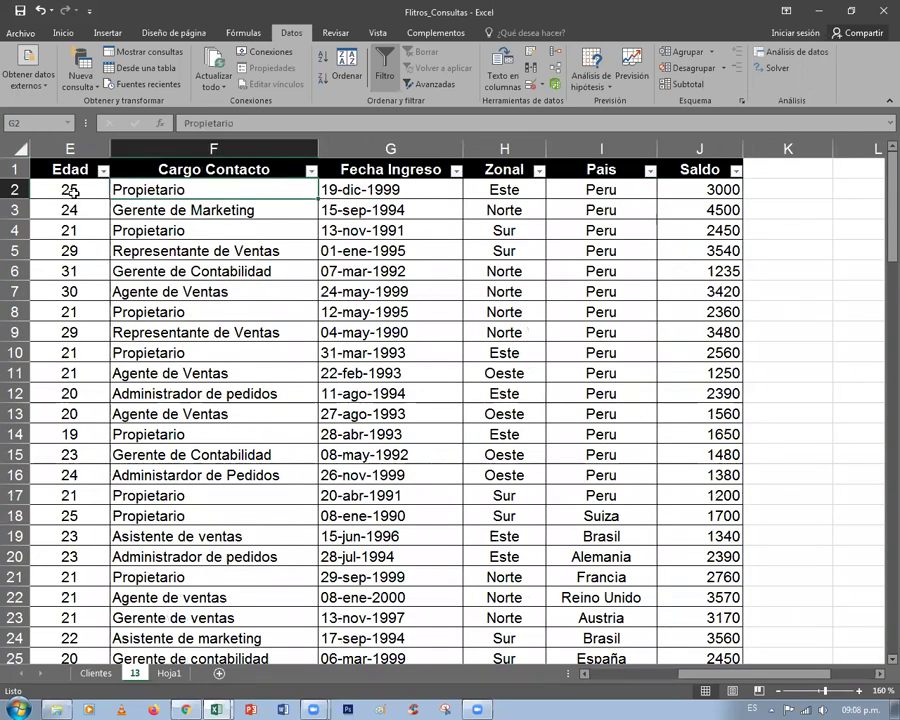
{"action": "key", "text": "Home"}
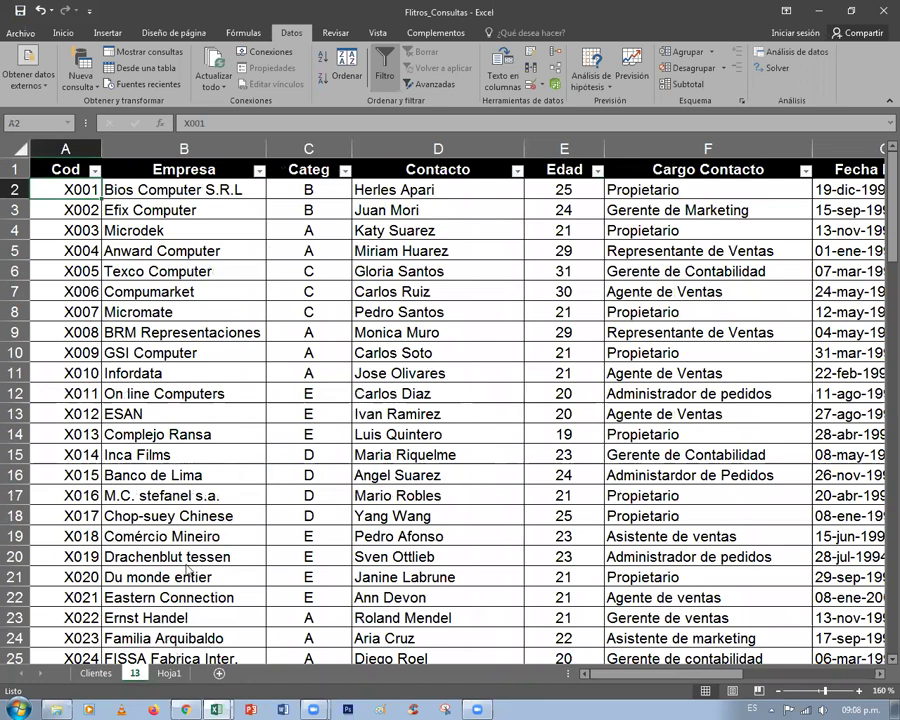
Step: Duplicate sheet 13, rename the copy as 12, and return to sheet 13
{"action": "scroll", "coordinate": [187, 568], "scroll_direction": "down", "scroll_amount": 1, "text": "ctrl"}
{"action": "right_click", "coordinate": [140, 672]}
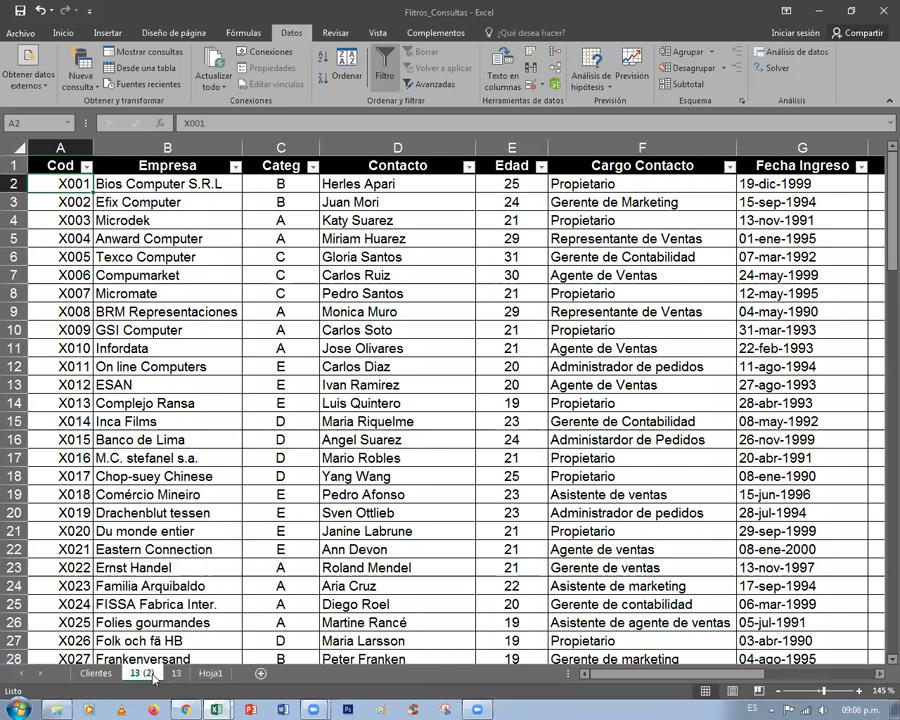
{"action": "right_click", "coordinate": [153, 679]}
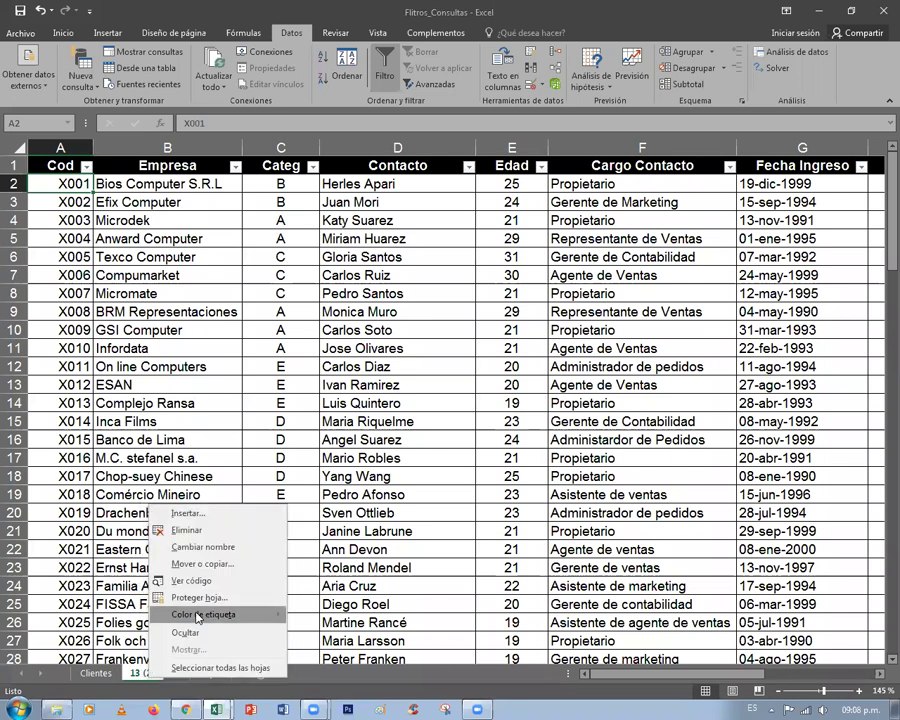
{"action": "left_click", "coordinate": [245, 541]}
{"action": "type", "text": "12"}
{"action": "key", "text": "Return"}
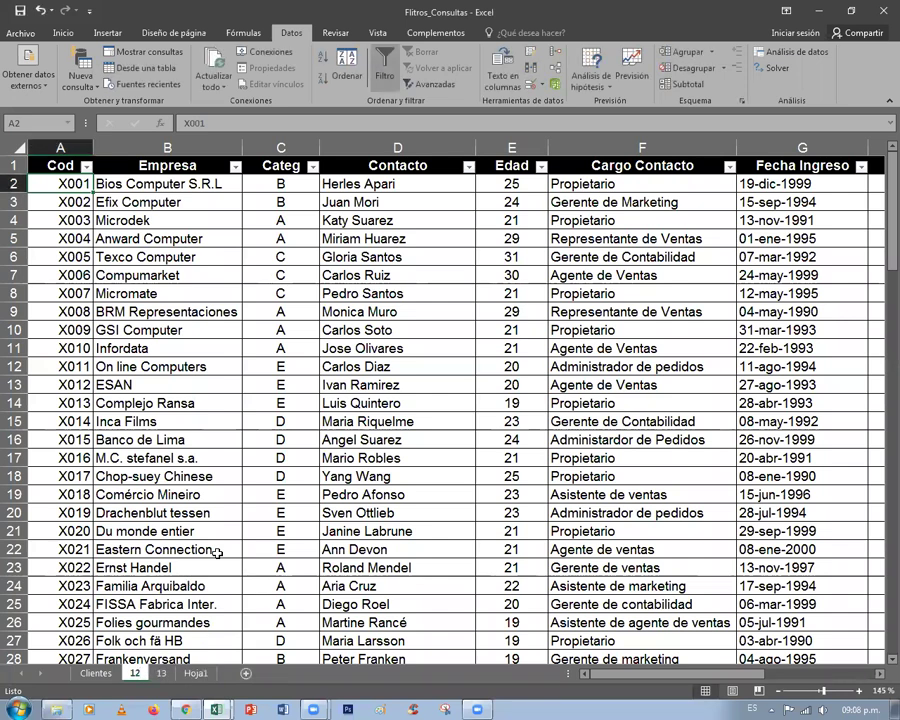
{"action": "left_click", "coordinate": [161, 673]}
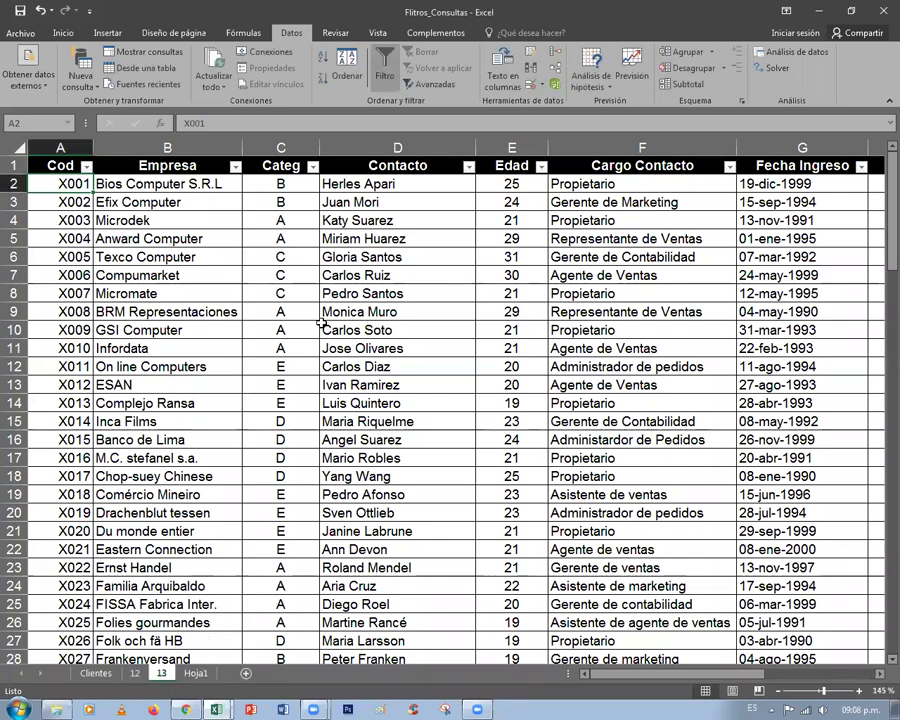
{"action": "left_click", "coordinate": [313, 168]}
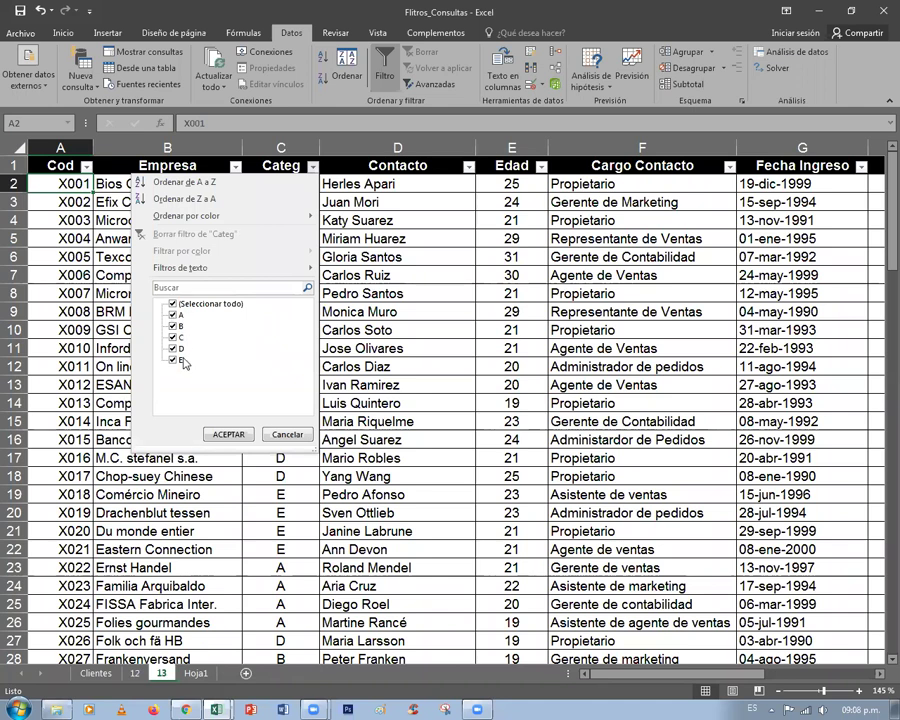
{"action": "left_click", "coordinate": [173, 303]}
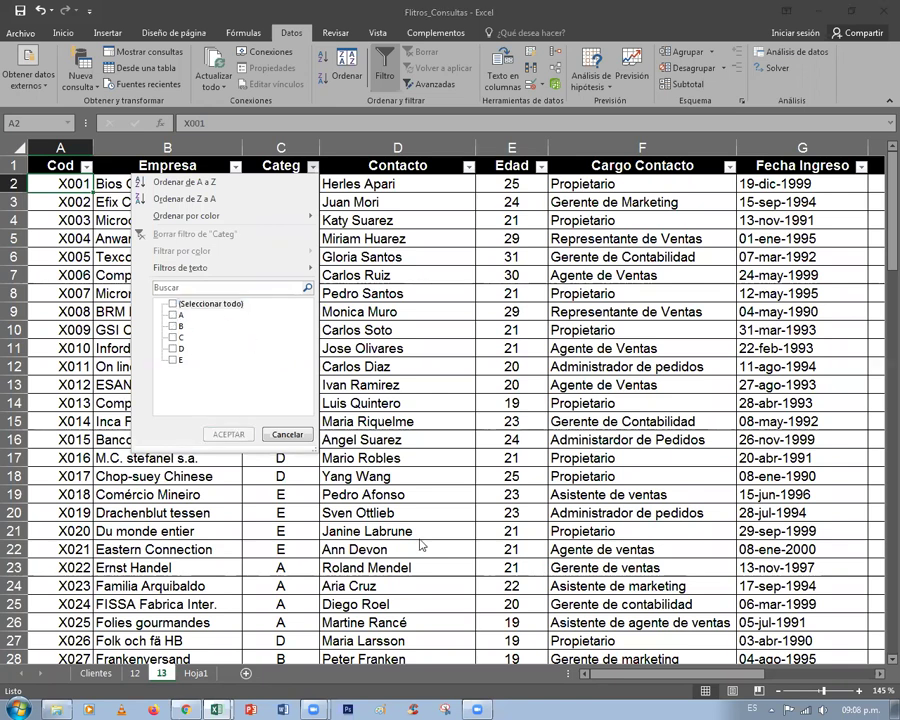
{"action": "left_click", "coordinate": [422, 597]}
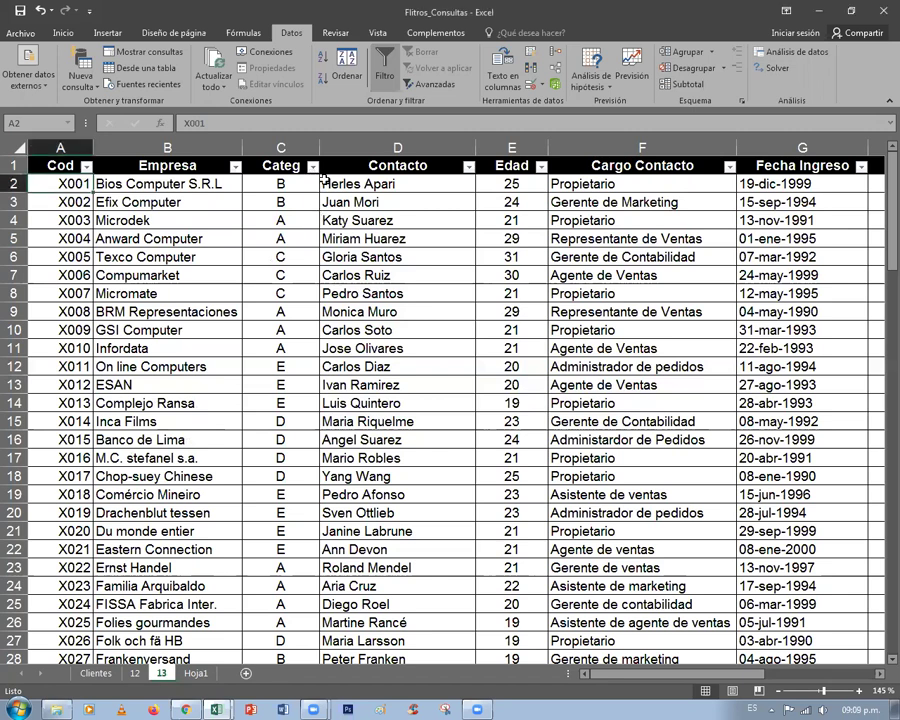
Step: Filter the Categ column on sheet 13 to show only category D and review the filtered records through Saldo
{"action": "left_click", "coordinate": [312, 166]}
{"action": "left_click", "coordinate": [174, 304]}
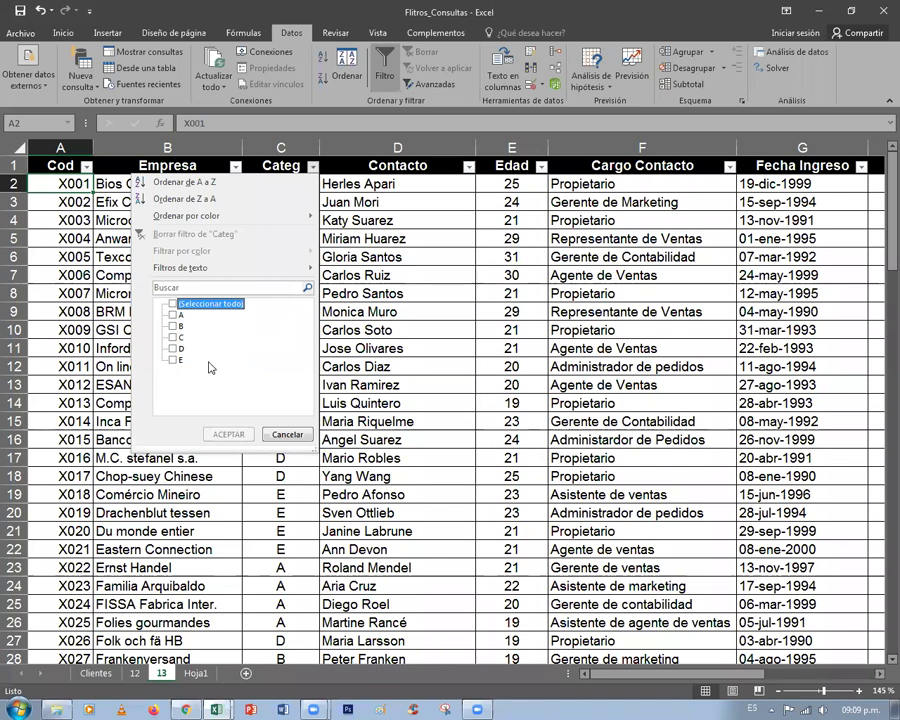
{"action": "left_click", "coordinate": [176, 348]}
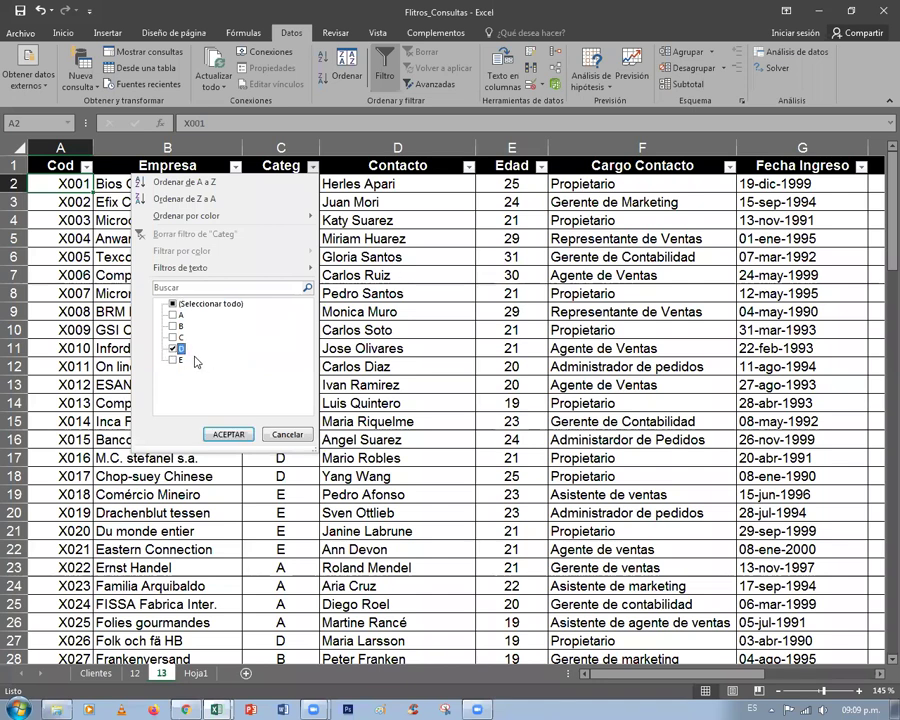
{"action": "left_click", "coordinate": [243, 432]}
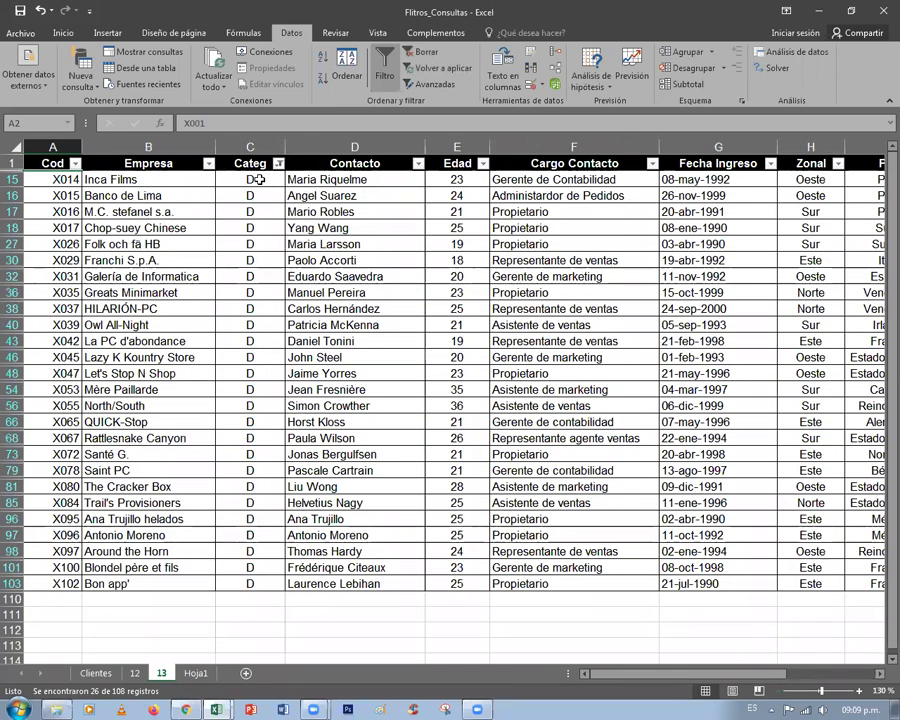
{"action": "left_click_drag", "start_coordinate": [752, 680], "coordinate": [780, 680]}
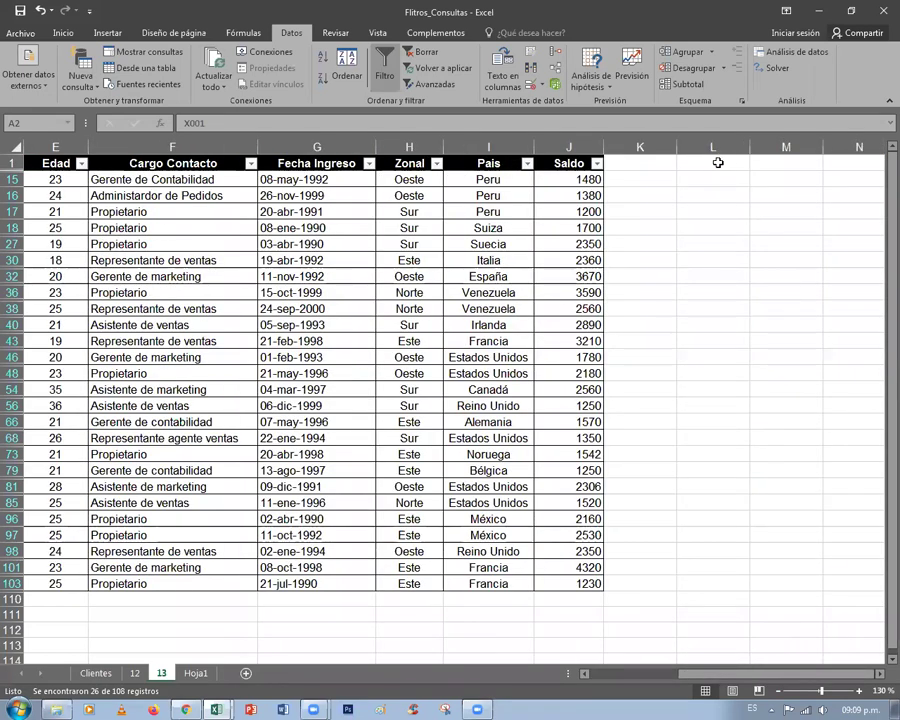
{"action": "left_click", "coordinate": [718, 177]}
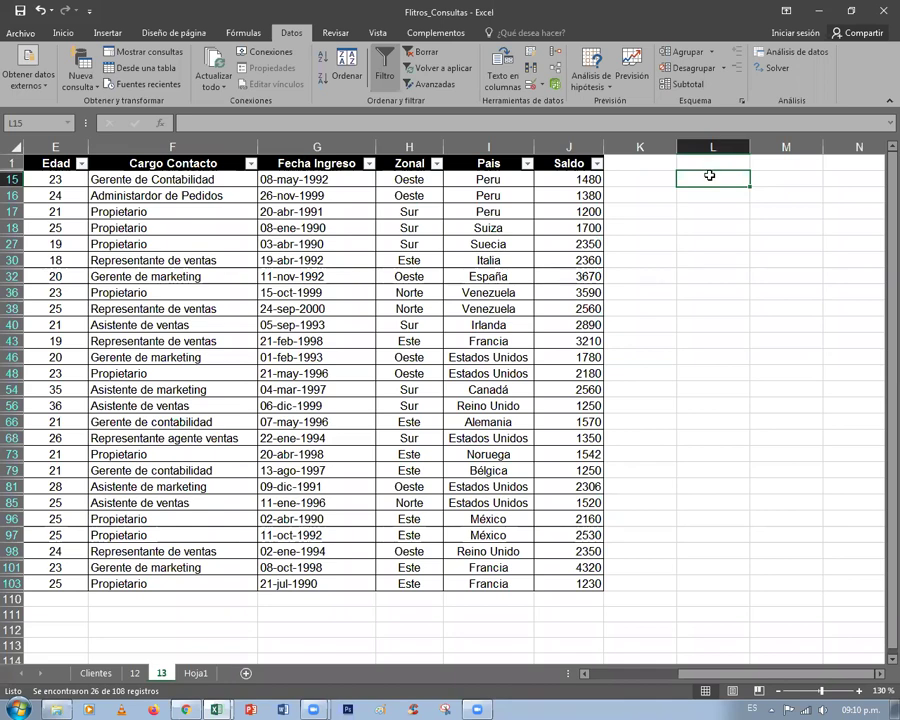
{"action": "left_click_drag", "start_coordinate": [773, 672], "coordinate": [682, 672]}
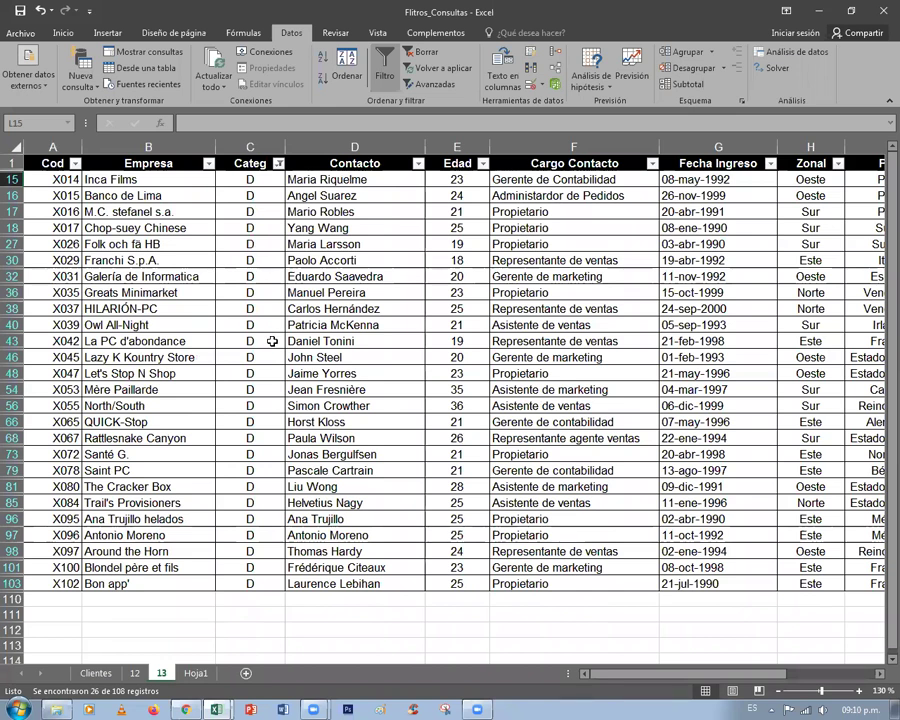
Step: Change the Categ filter on sheet 13 to show only category B
{"action": "left_click", "coordinate": [281, 164]}
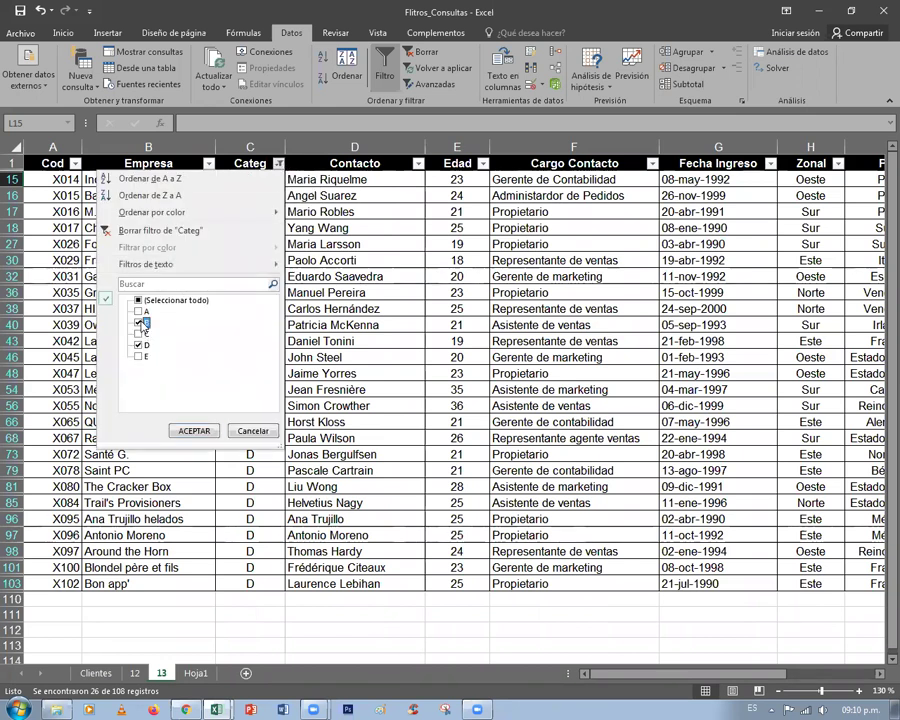
{"action": "left_click", "coordinate": [139, 345]}
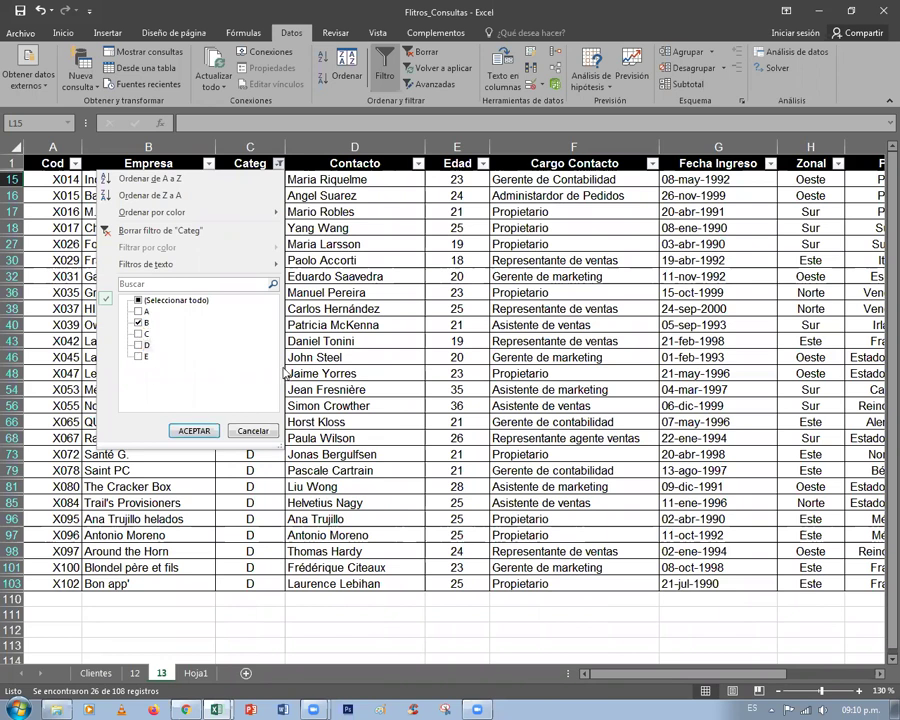
{"action": "left_click", "coordinate": [196, 430]}
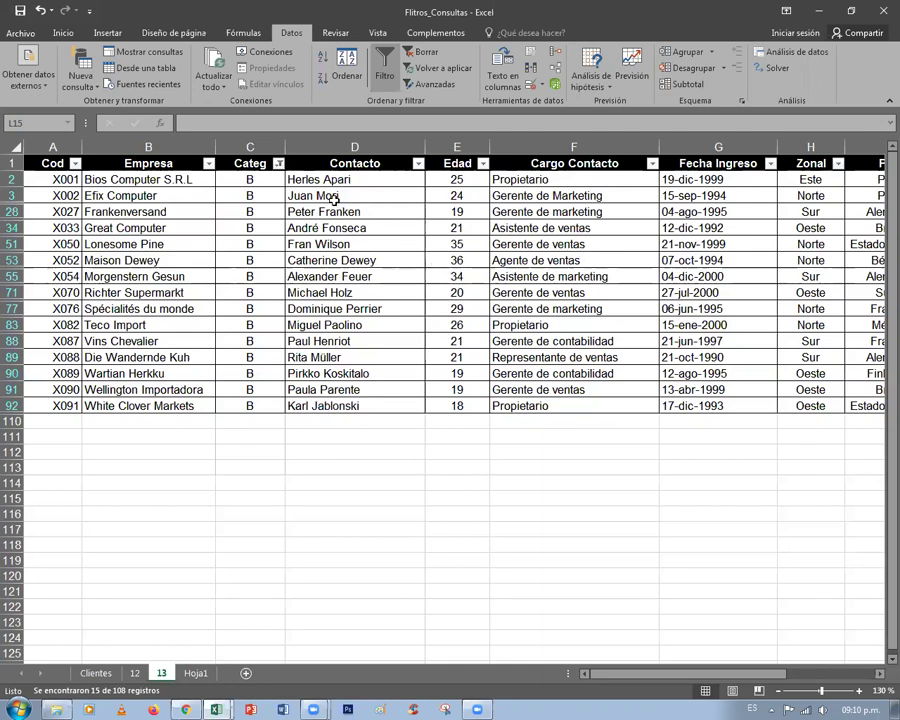
Step: Restore all the categories in the Categ filter on sheet 13
{"action": "left_click", "coordinate": [280, 163]}
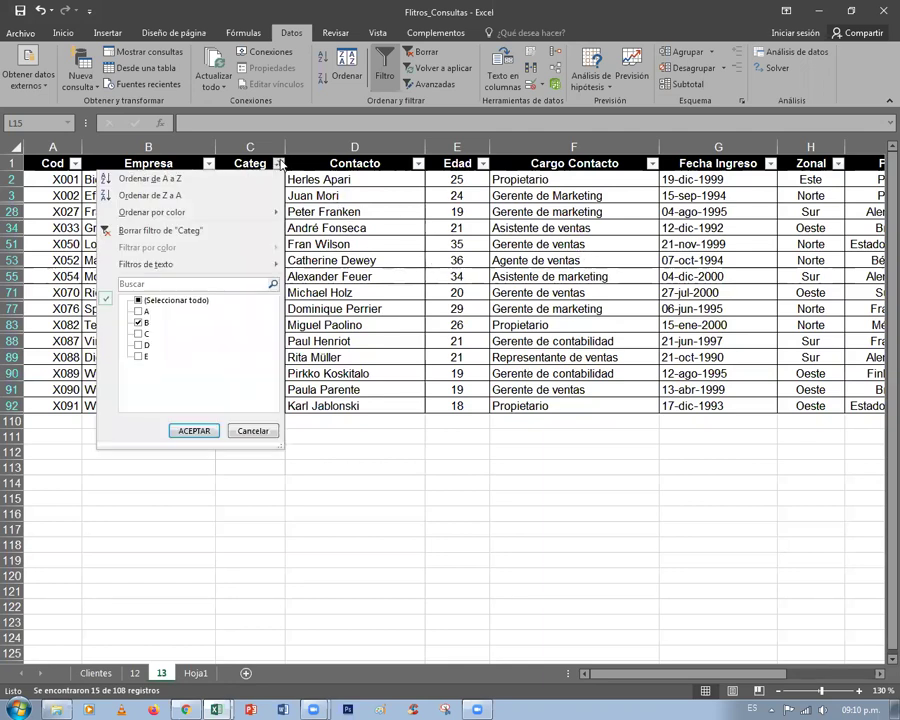
{"action": "left_click", "coordinate": [139, 301]}
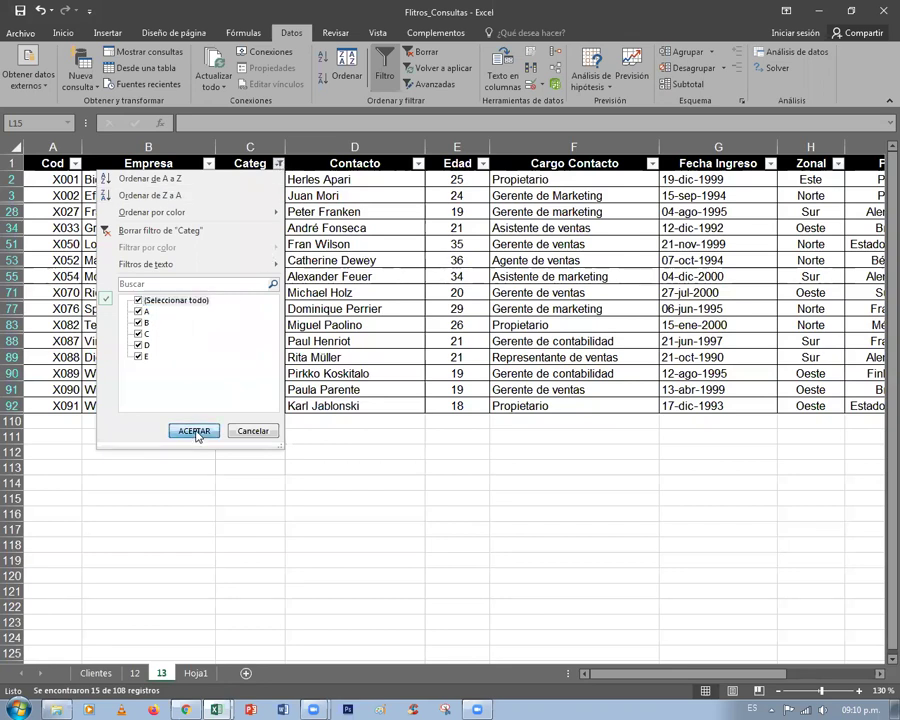
{"action": "left_click", "coordinate": [195, 430]}
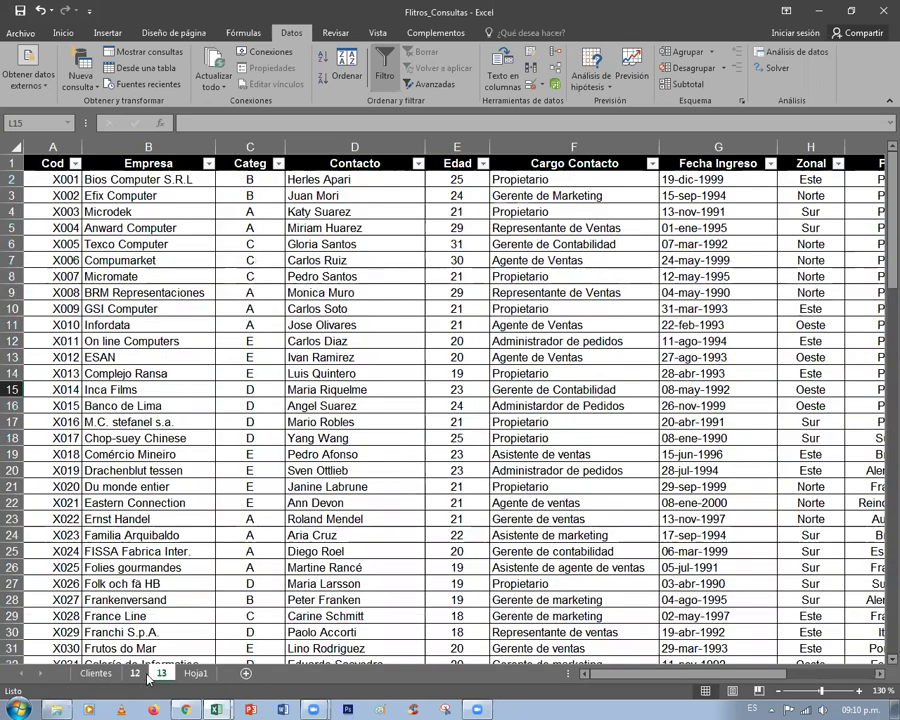
Step: Check query 13 on Hoja1, then limit the Fecha Ingreso filter selection on sheet 13 to 1999 and expand its months
{"action": "left_click", "coordinate": [196, 673]}
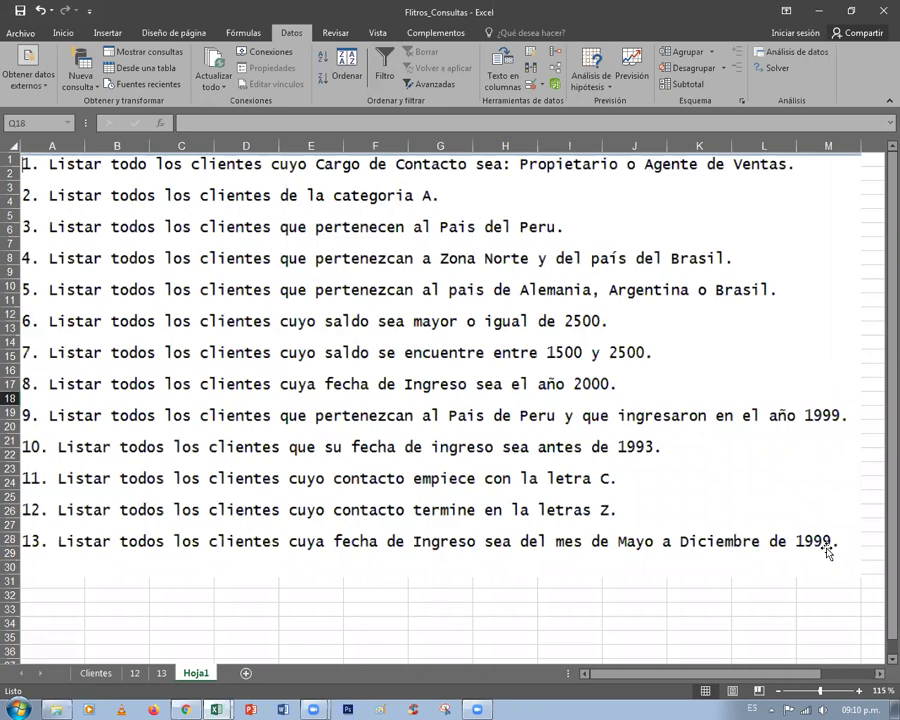
{"action": "left_click", "coordinate": [160, 672]}
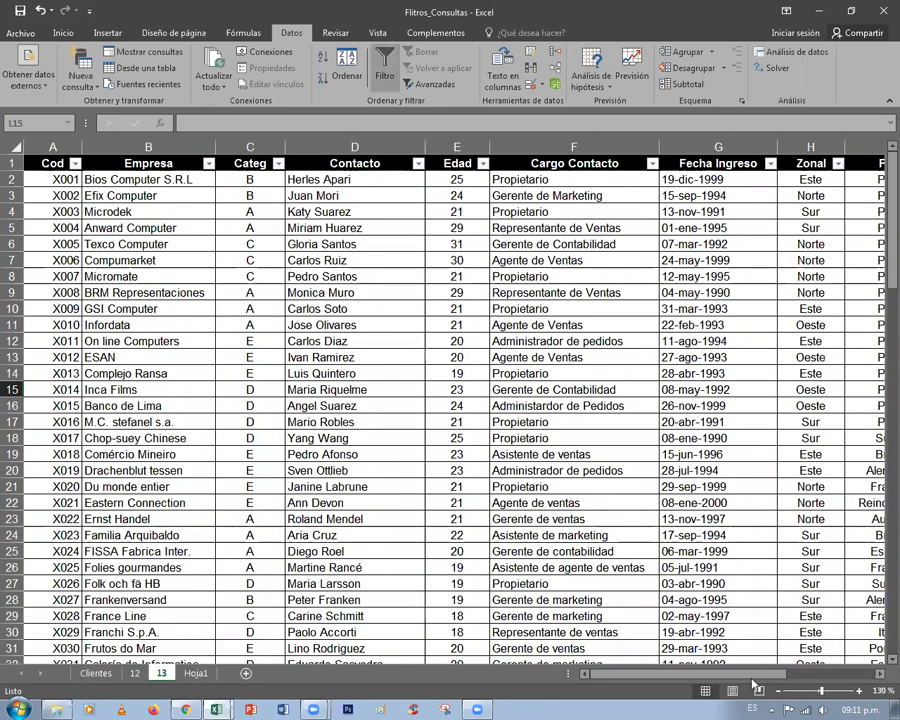
{"action": "left_click_drag", "start_coordinate": [773, 672], "coordinate": [850, 672]}
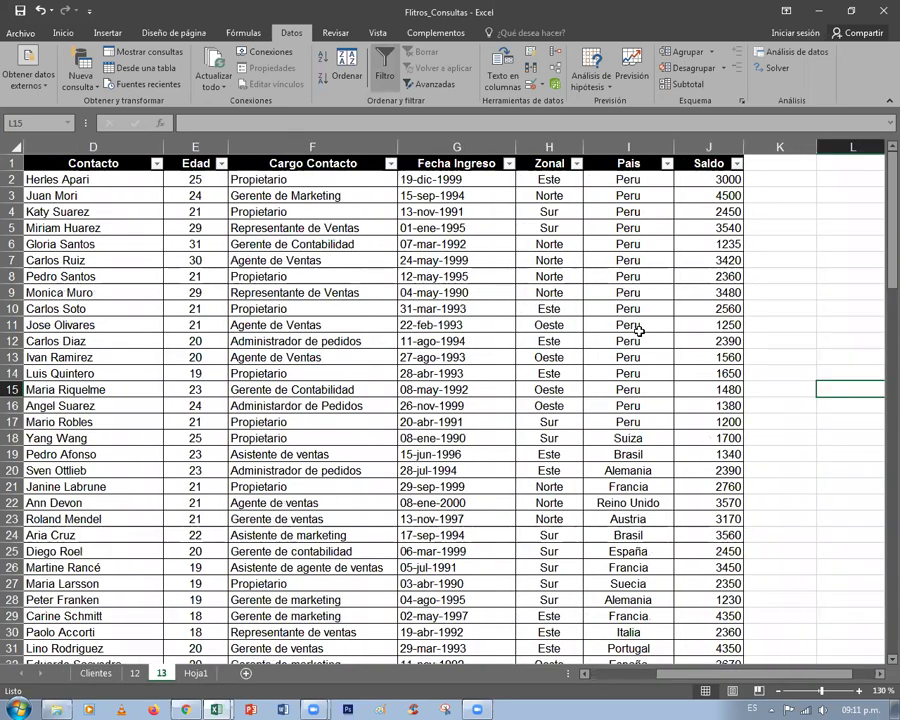
{"action": "scroll", "coordinate": [621, 532], "scroll_direction": "up", "scroll_amount": 6, "text": "ctrl"}
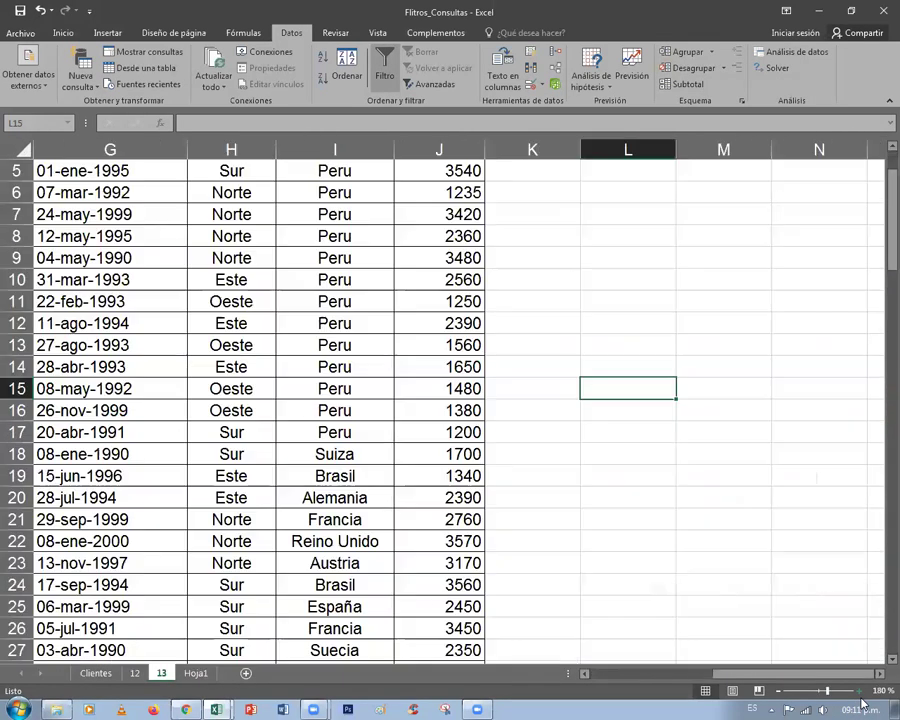
{"action": "scroll", "coordinate": [621, 532], "scroll_direction": "up", "scroll_amount": 1}
{"action": "scroll", "coordinate": [576, 453], "scroll_direction": "left", "scroll_amount": 1}
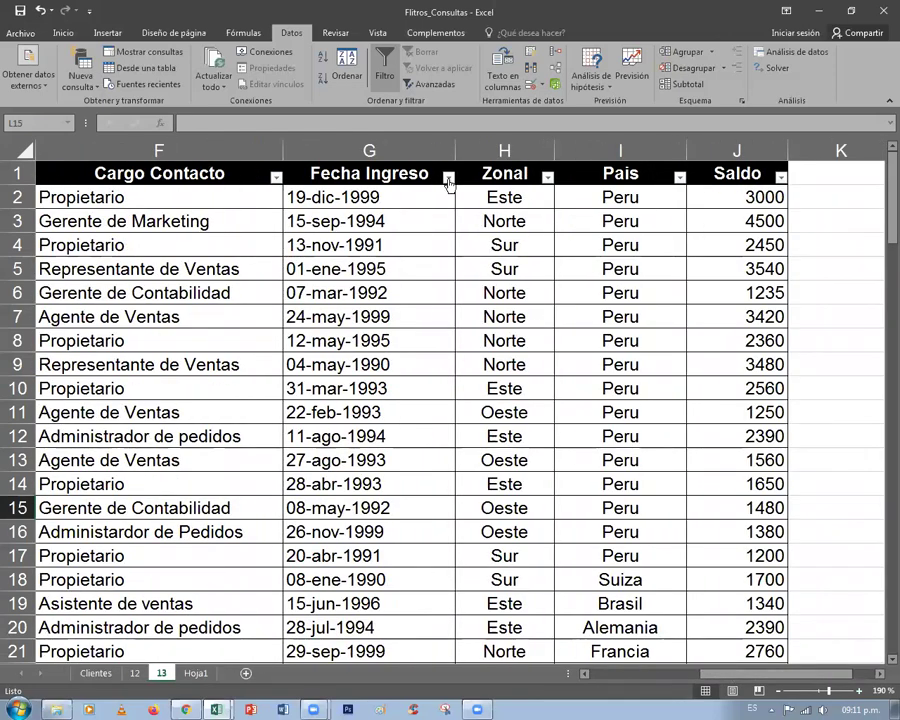
{"action": "left_click", "coordinate": [448, 178]}
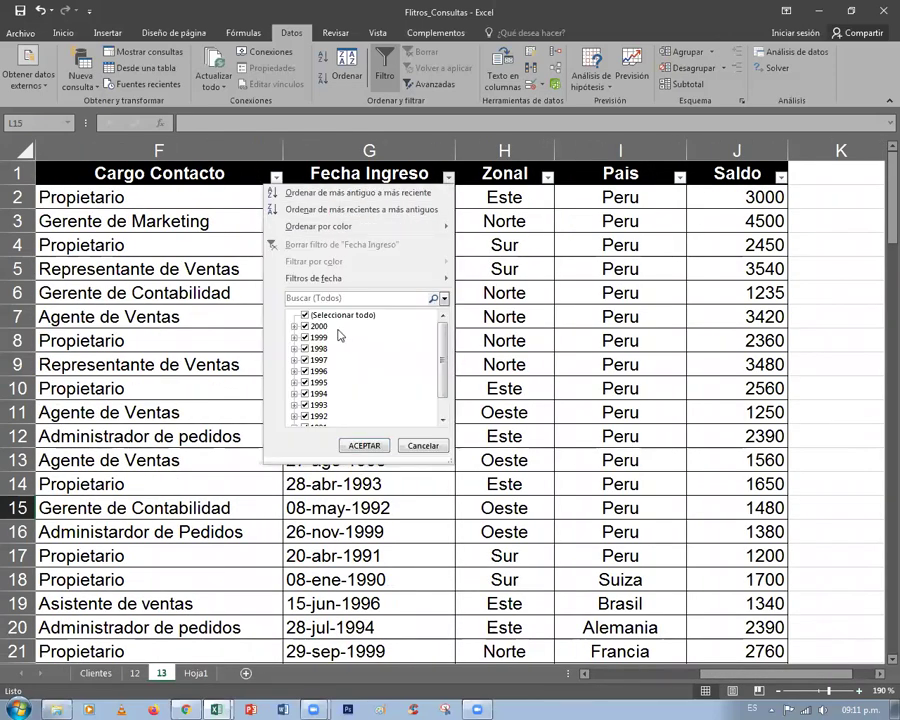
{"action": "mouse_move", "coordinate": [441, 362]}
{"action": "left_mouse_down"}
{"action": "mouse_move", "coordinate": [444, 405]}
{"action": "mouse_move", "coordinate": [446, 352]}
{"action": "left_mouse_up"}
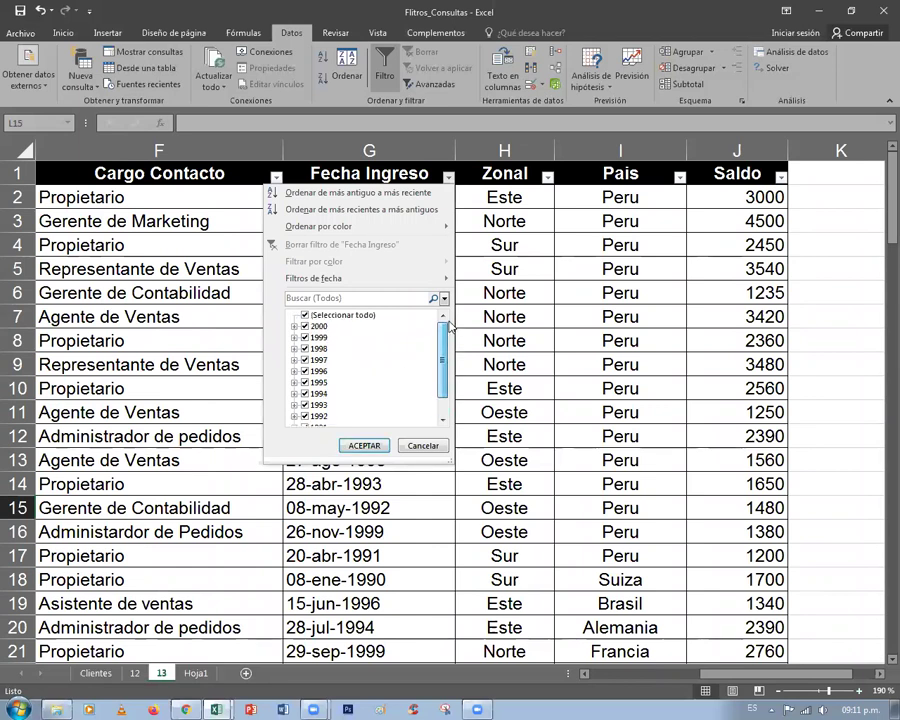
{"action": "left_click", "coordinate": [306, 315]}
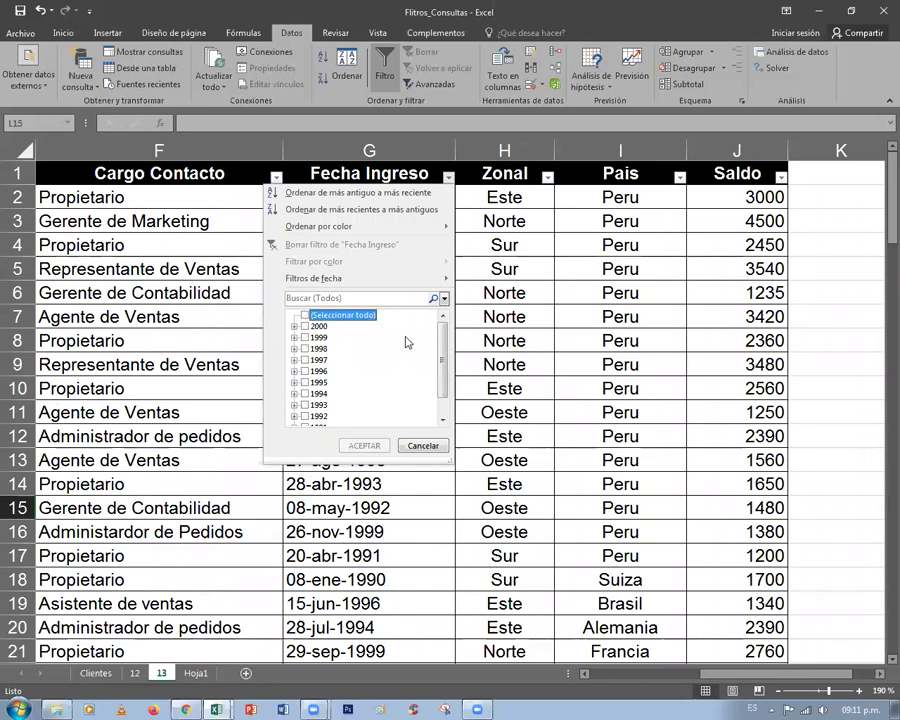
{"action": "left_click", "coordinate": [305, 338]}
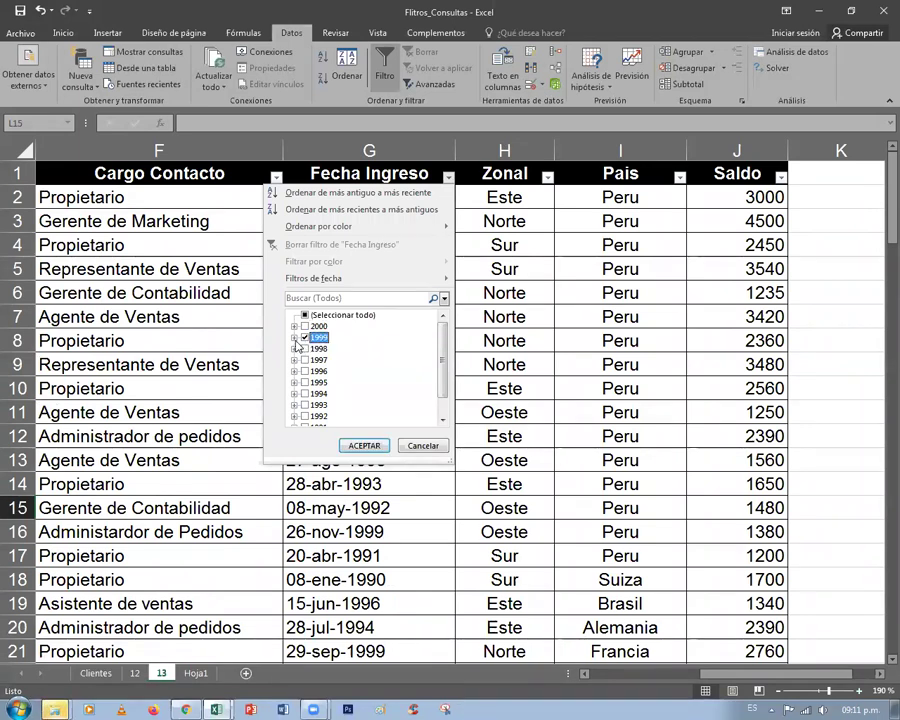
{"action": "left_click", "coordinate": [294, 338]}
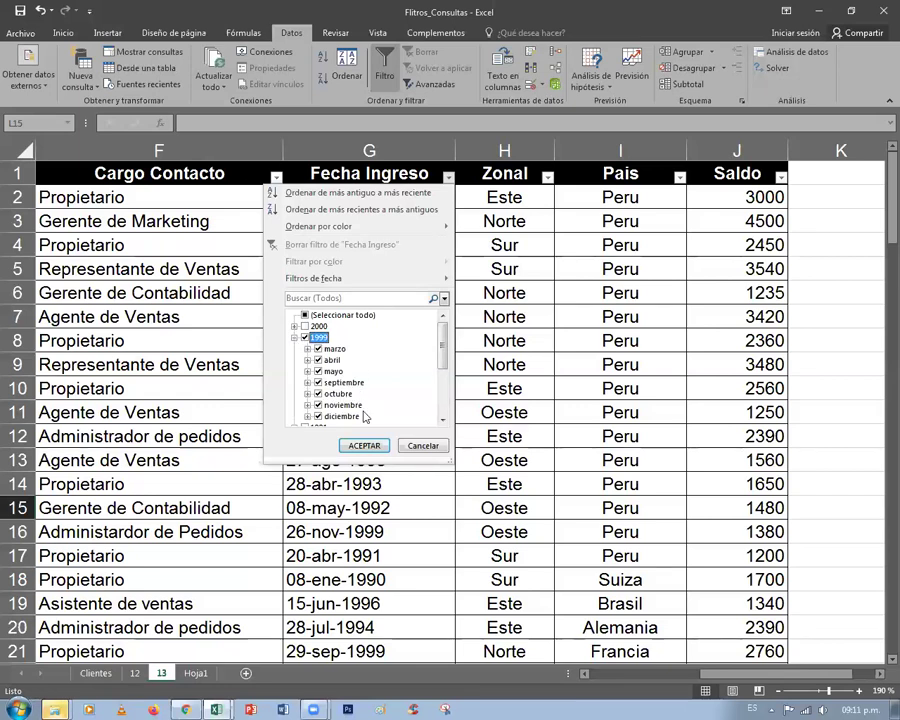
Step: Exclude marzo and abril of 1999 from the Fecha Ingreso filter and apply it, keeping mayo to diciembre
{"action": "scroll", "coordinate": [441, 362], "scroll_direction": "down", "scroll_amount": 1}
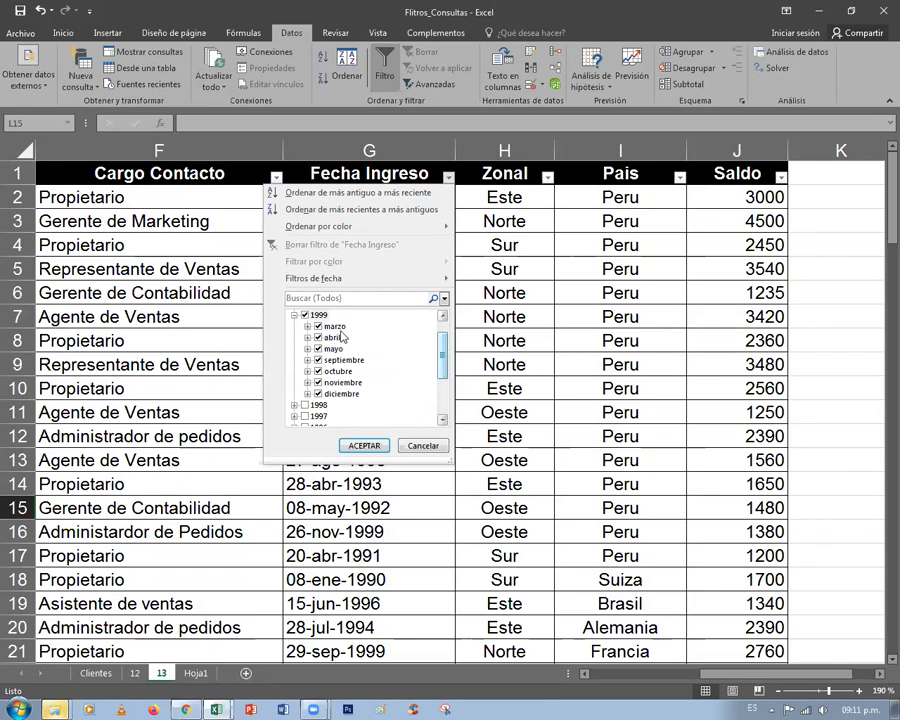
{"action": "left_click", "coordinate": [318, 338]}
{"action": "left_click", "coordinate": [318, 326]}
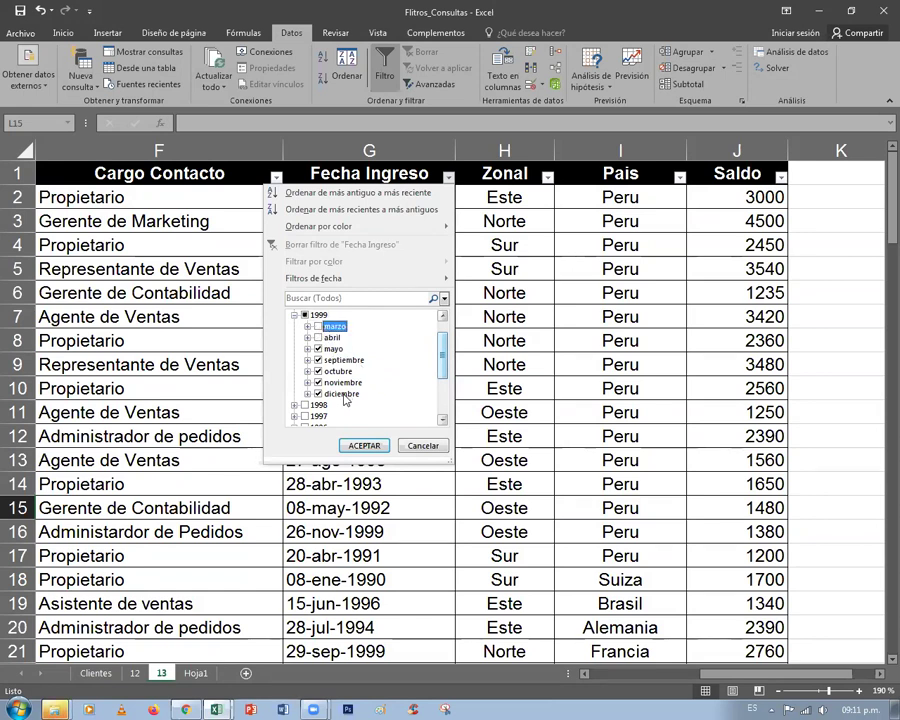
{"action": "left_click", "coordinate": [294, 315]}
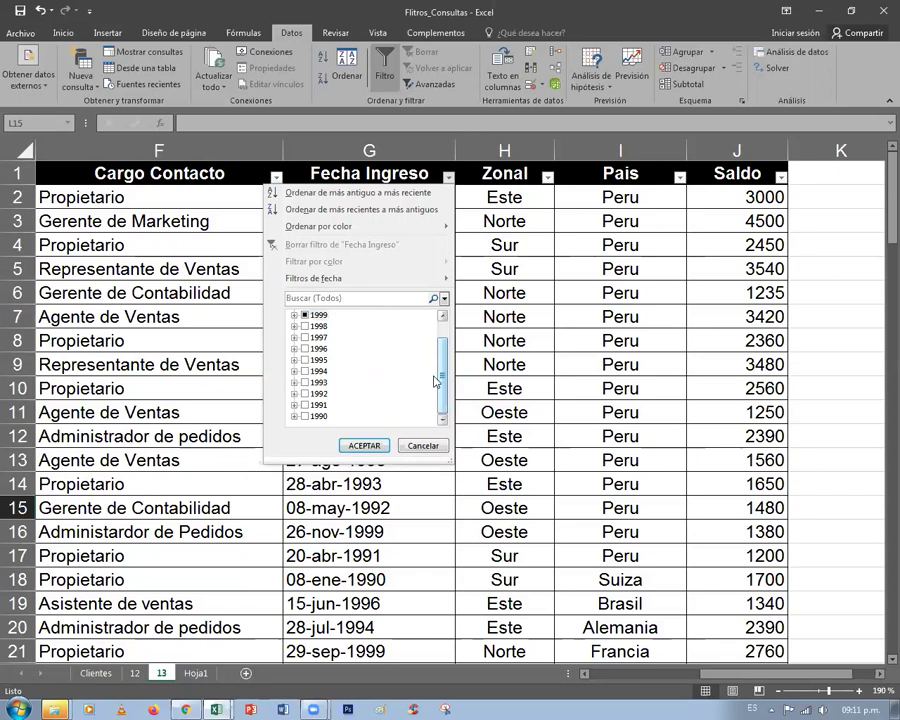
{"action": "scroll", "coordinate": [448, 345], "scroll_direction": "up", "scroll_amount": 1}
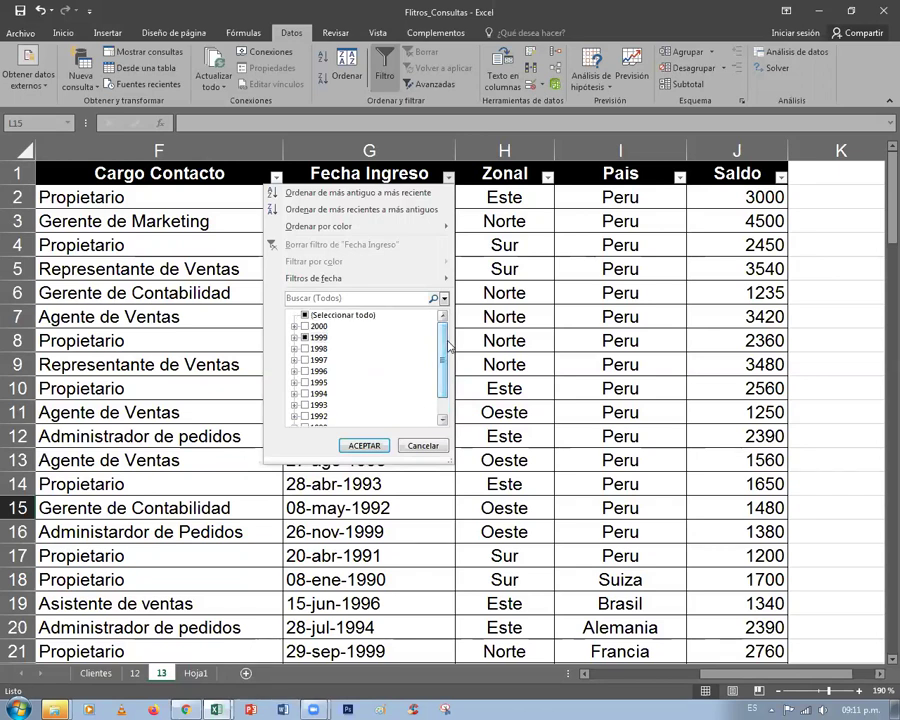
{"action": "left_click", "coordinate": [294, 338]}
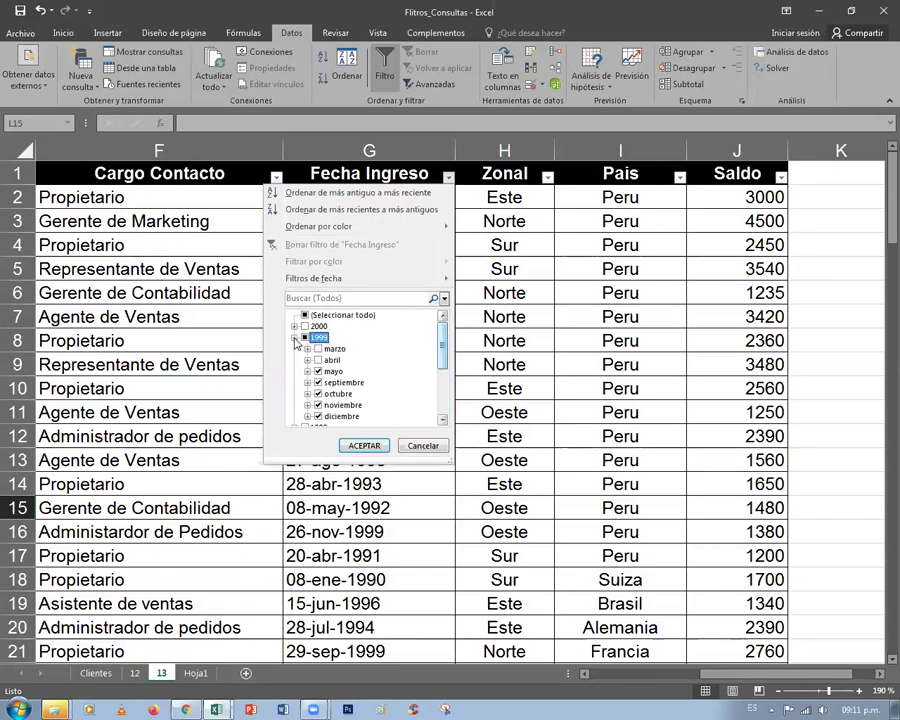
{"action": "left_click_drag", "start_coordinate": [446, 345], "coordinate": [446, 364]}
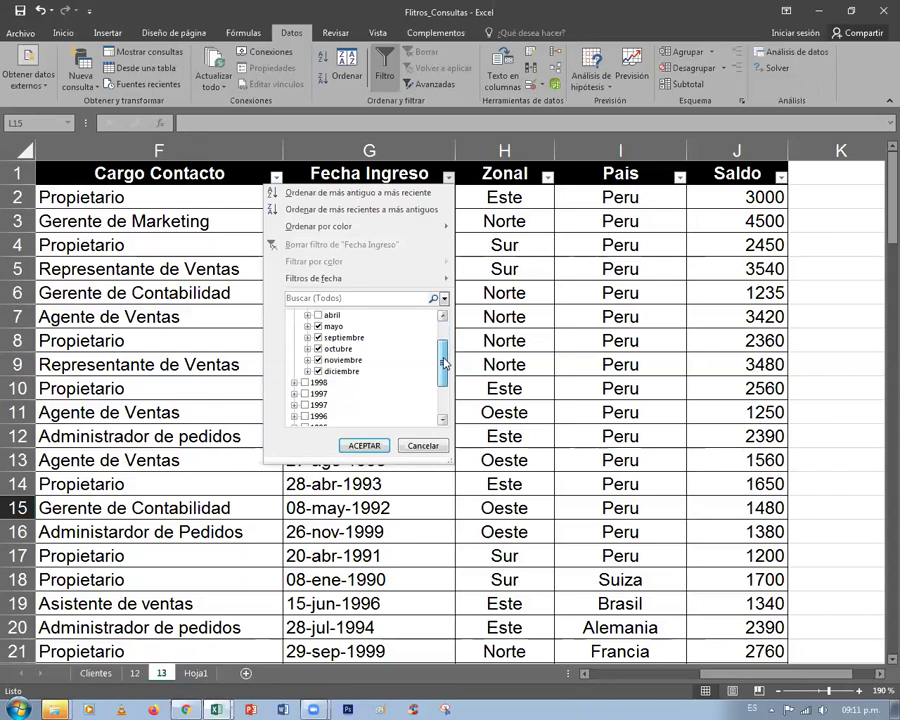
{"action": "left_click", "coordinate": [377, 450]}
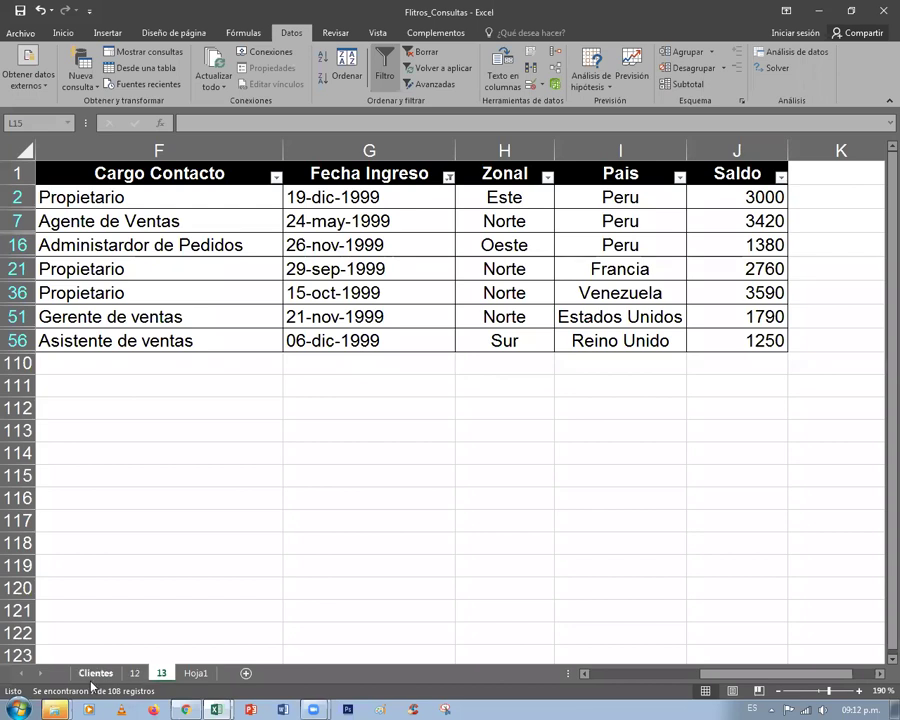
{"action": "right_click", "coordinate": [54, 706]}
{"action": "key", "text": "Escape"}
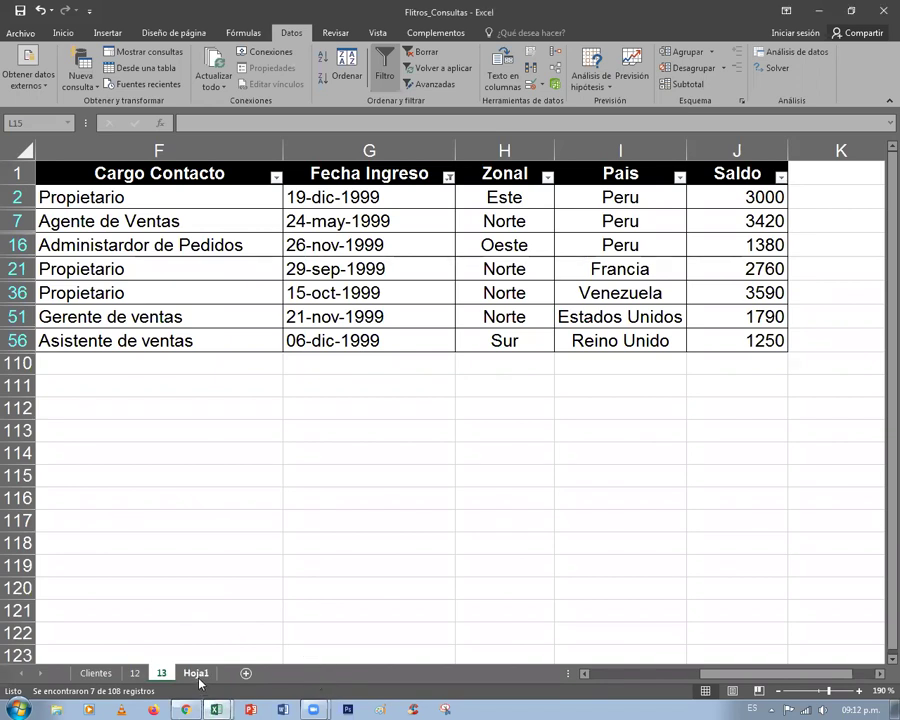
Step: Check query 12 on Hoja1 and filter the Contacto column on sheet 12 to names that end with z
{"action": "left_click", "coordinate": [136, 674]}
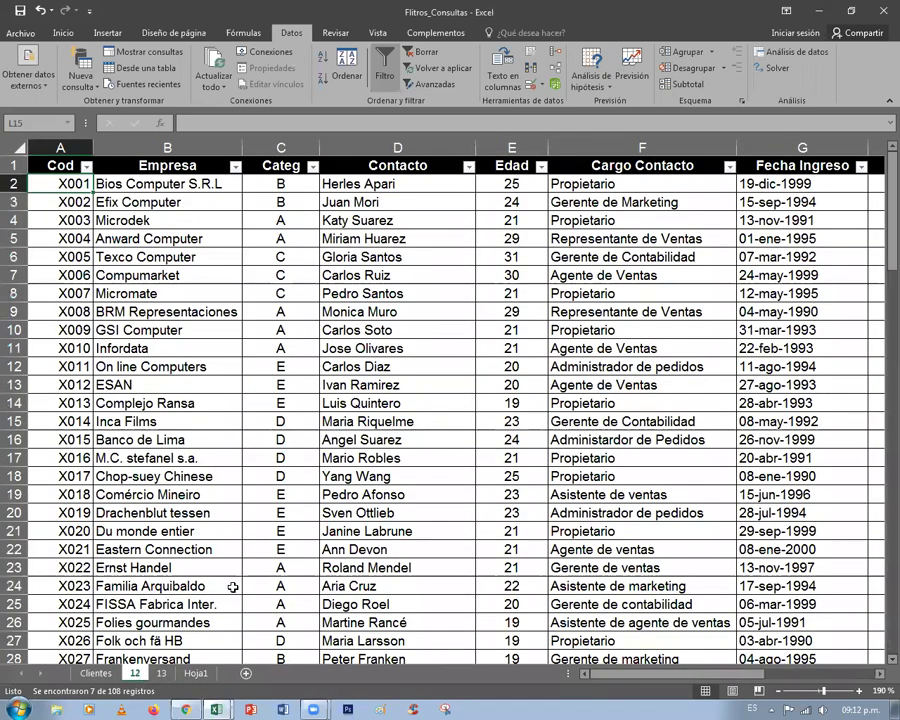
{"action": "left_click", "coordinate": [197, 674]}
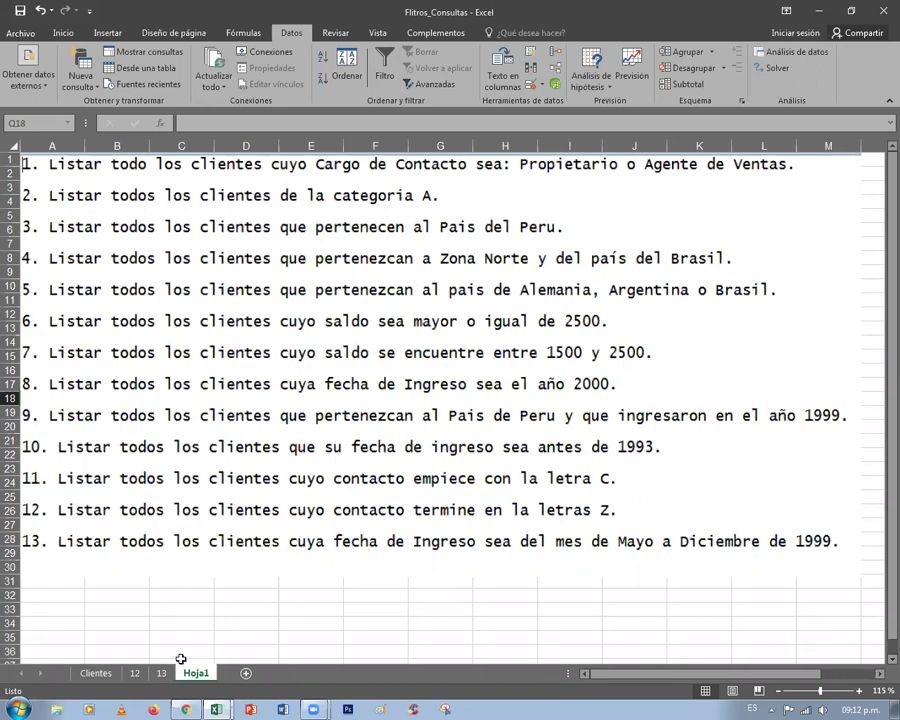
{"action": "left_click", "coordinate": [138, 674]}
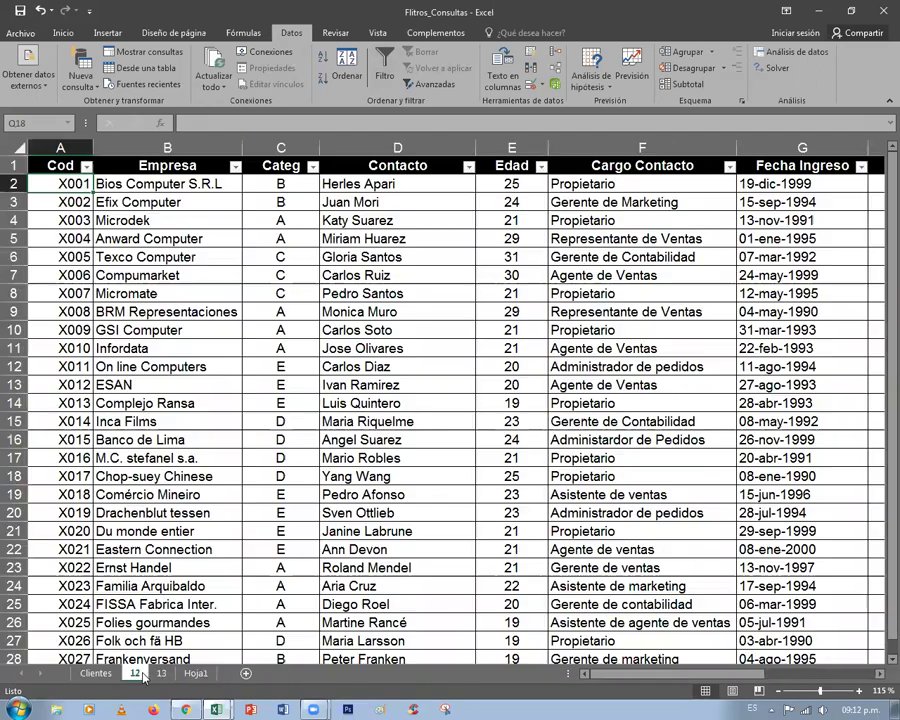
{"action": "left_click", "coordinate": [196, 674]}
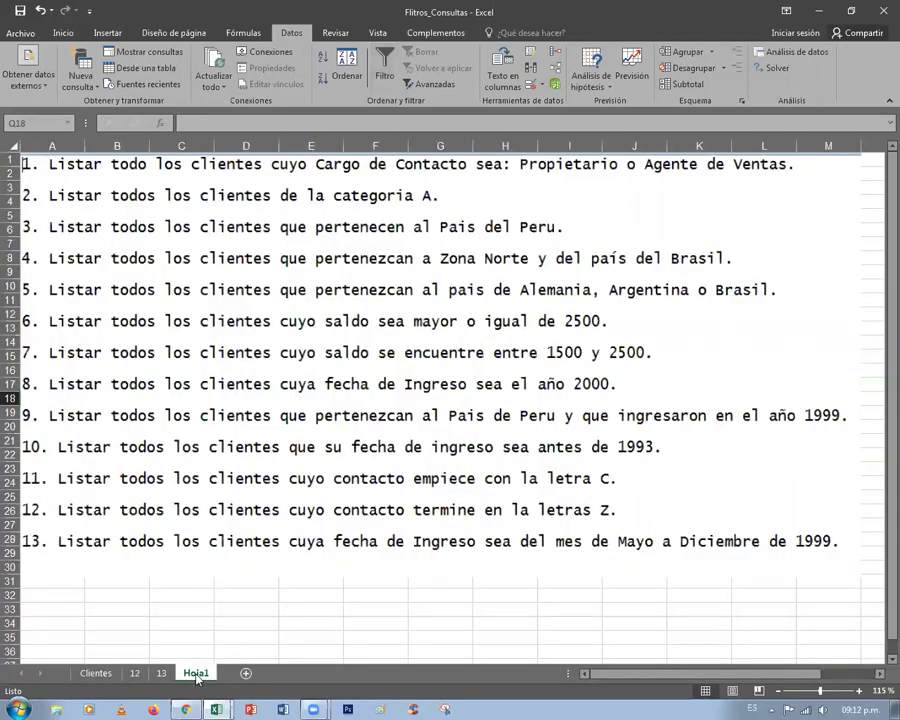
{"action": "left_click", "coordinate": [135, 674]}
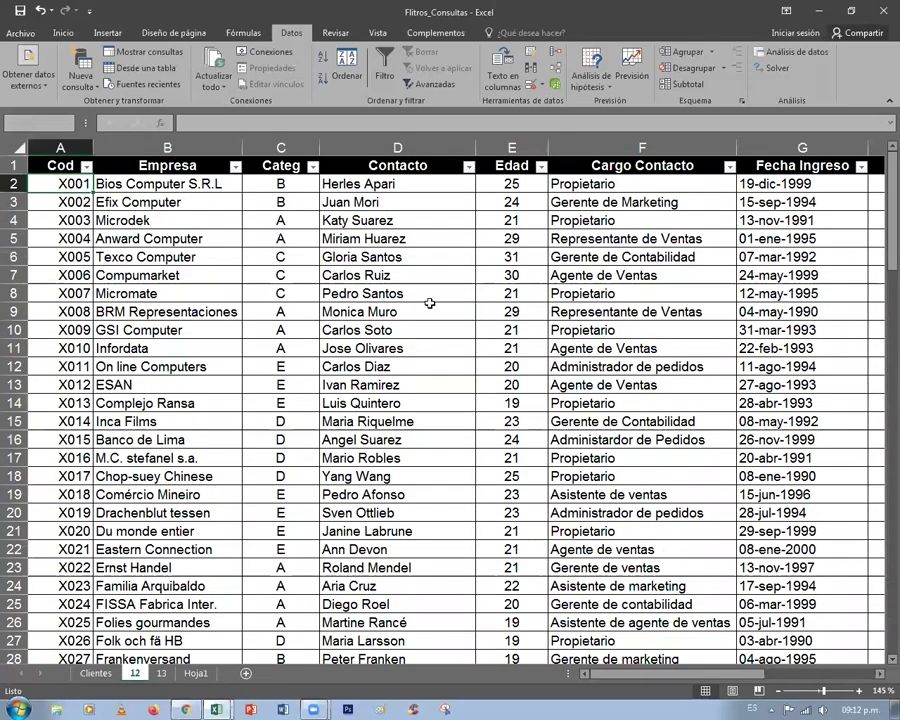
{"action": "left_click", "coordinate": [469, 167]}
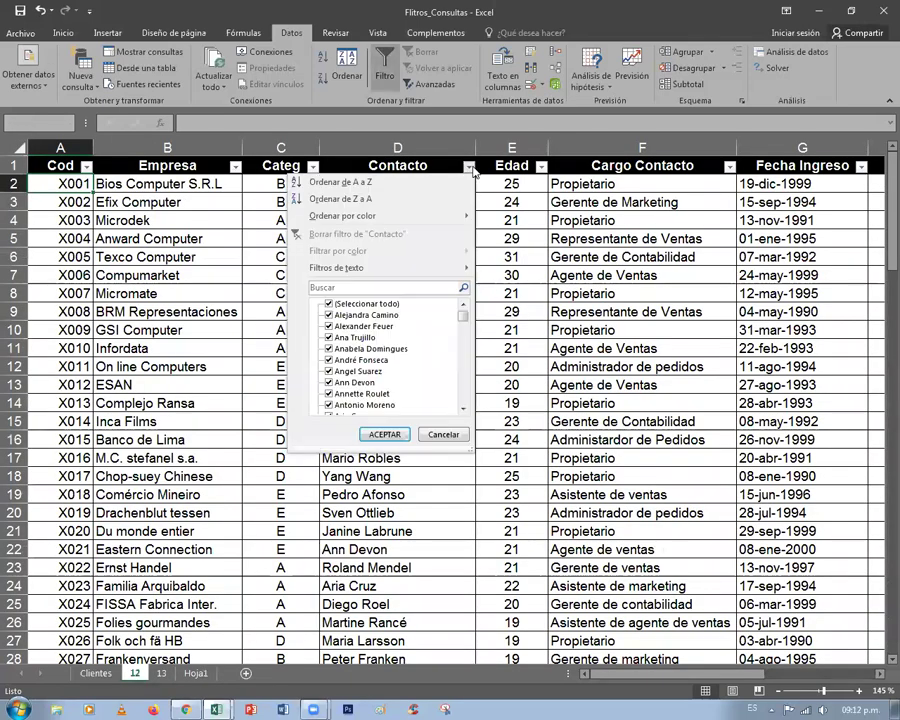
{"action": "mouse_move", "coordinate": [417, 270]}
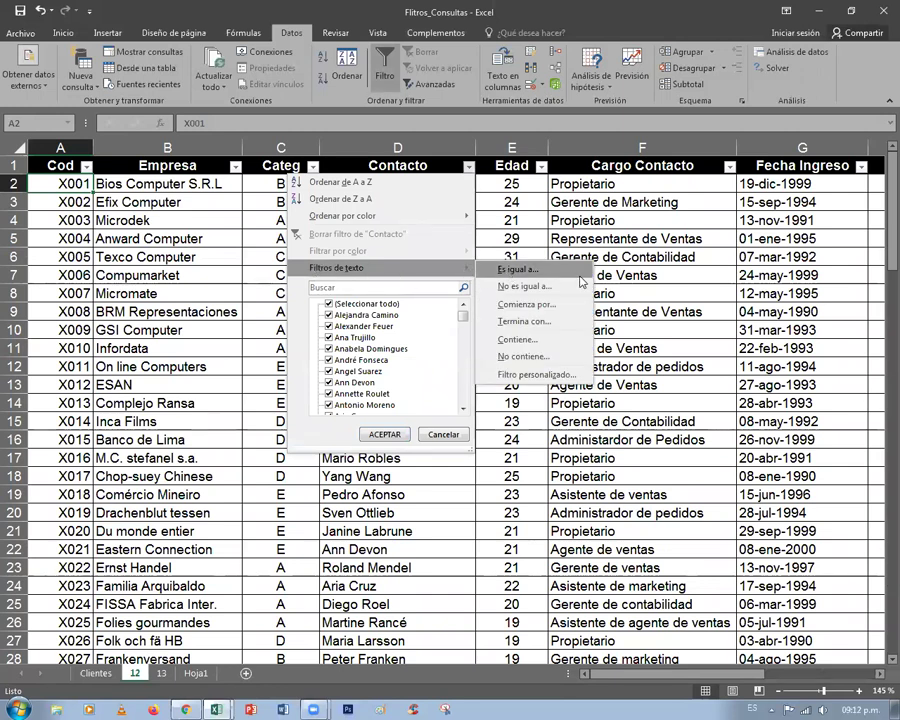
{"action": "left_click", "coordinate": [541, 322]}
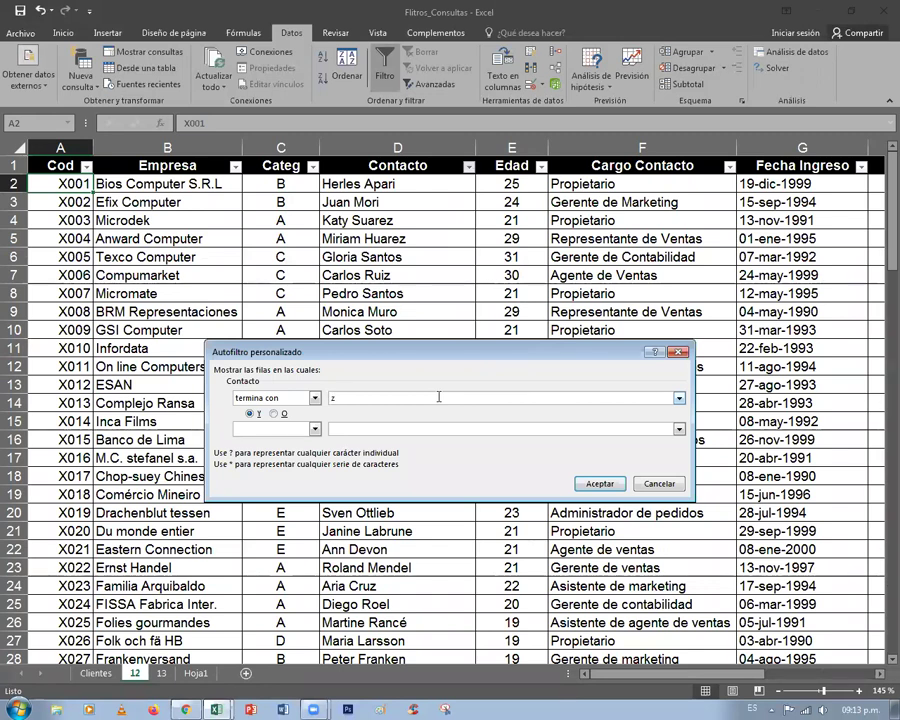
{"action": "left_click", "coordinate": [598, 484]}
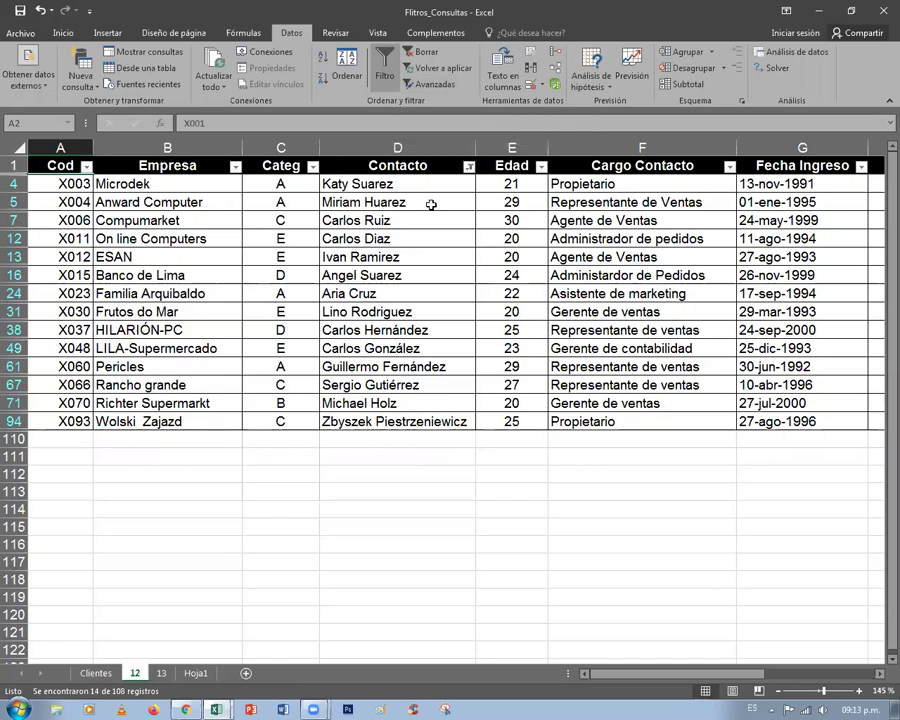
Step: Create a copy of the Clientes sheet within the same workbook
{"action": "left_click", "coordinate": [196, 673]}
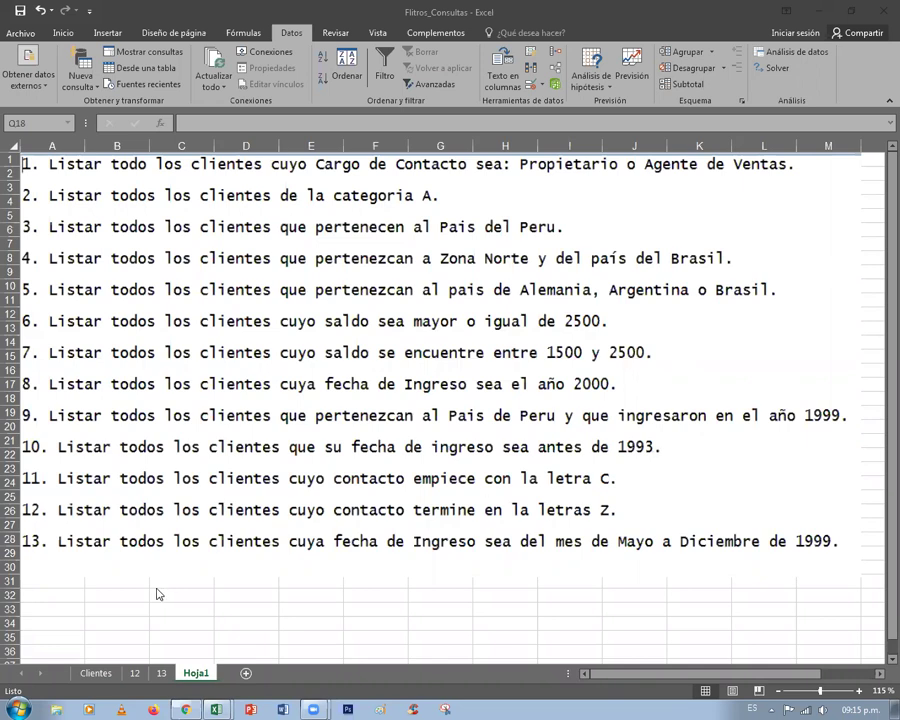
{"action": "right_click", "coordinate": [97, 674]}
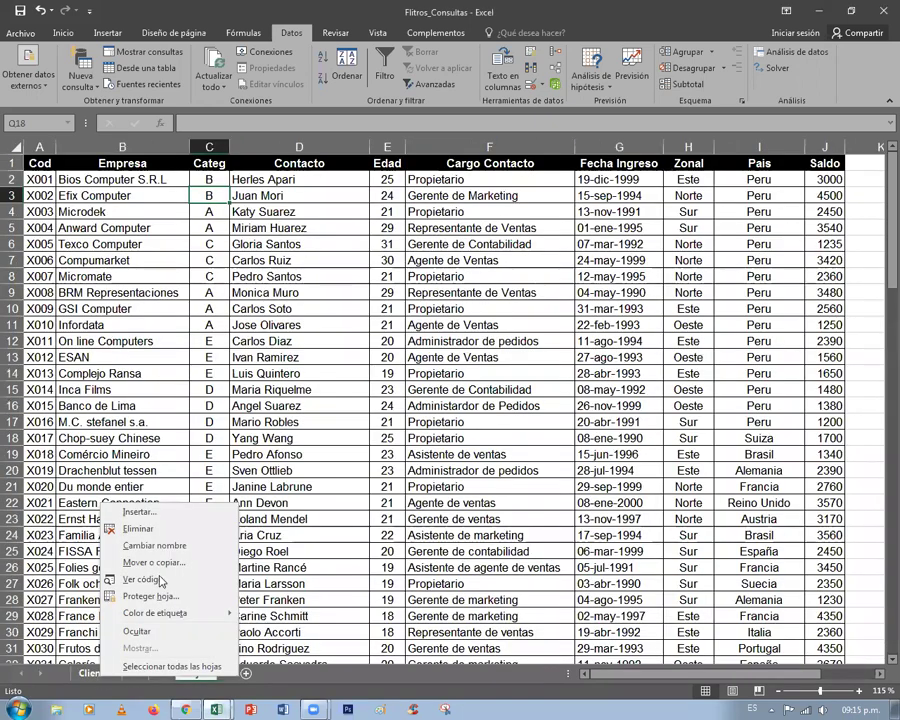
{"action": "left_click", "coordinate": [117, 561]}
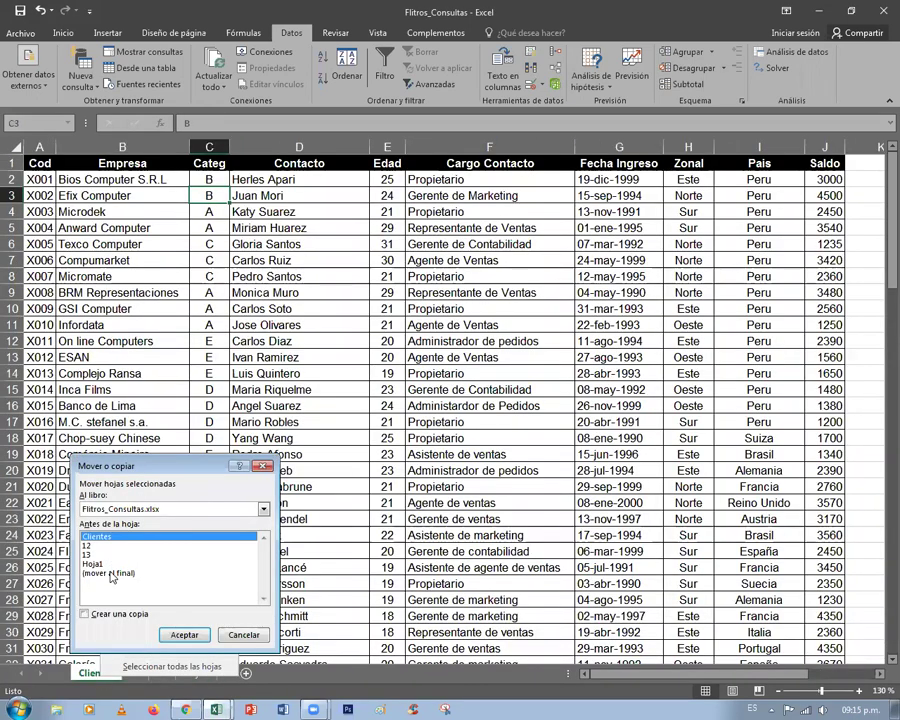
{"action": "left_click", "coordinate": [84, 614]}
{"action": "left_click", "coordinate": [177, 635]}
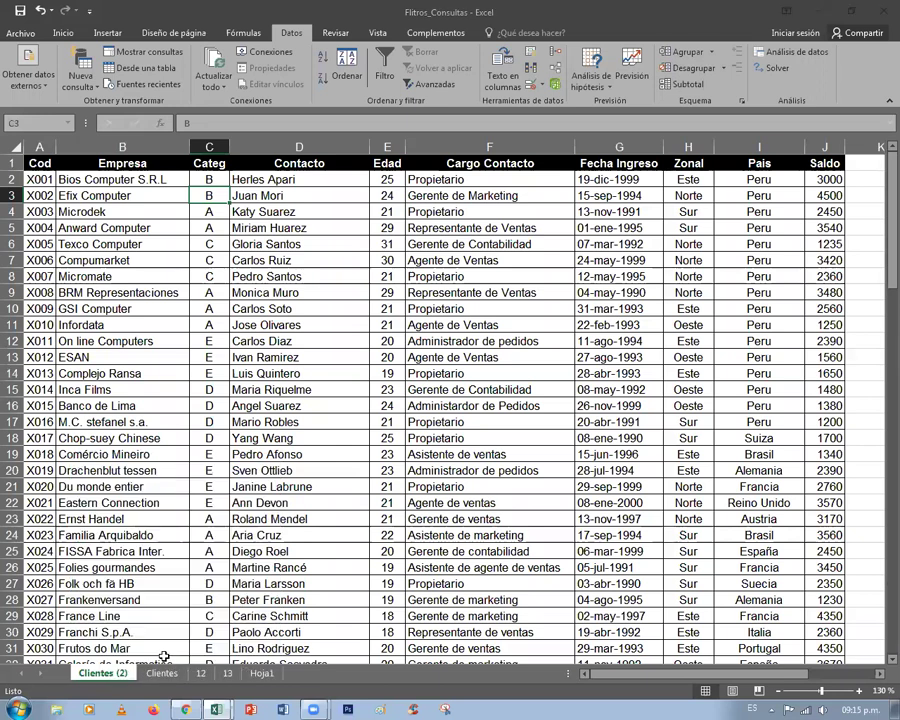
Step: Place the copied sheet right after Clientes, rename it 10, and return to the query list on Hoja1
{"action": "right_click", "coordinate": [190, 675]}
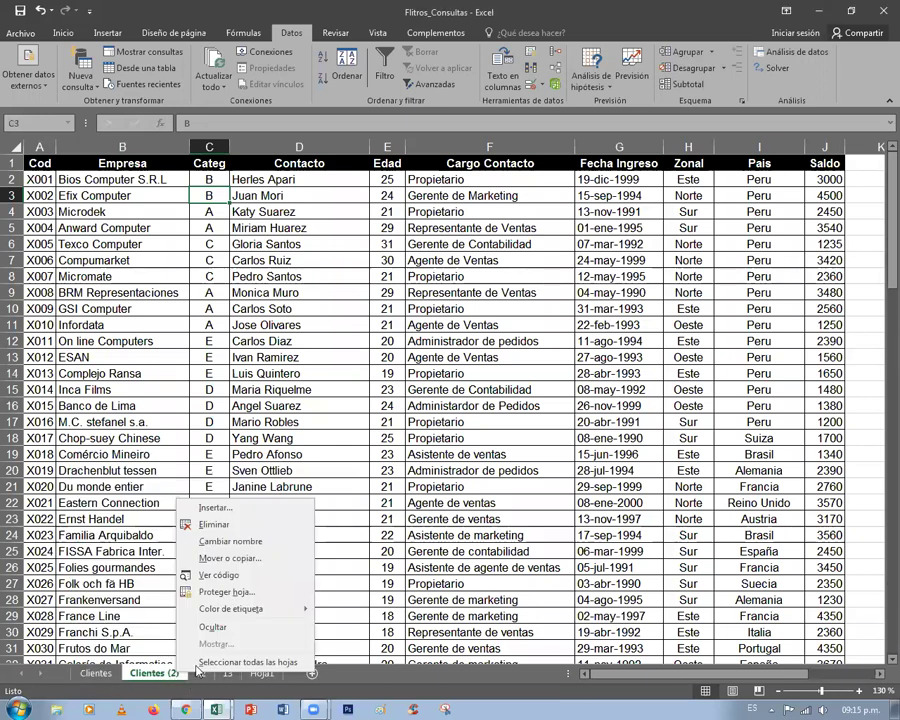
{"action": "key", "text": "Escape"}
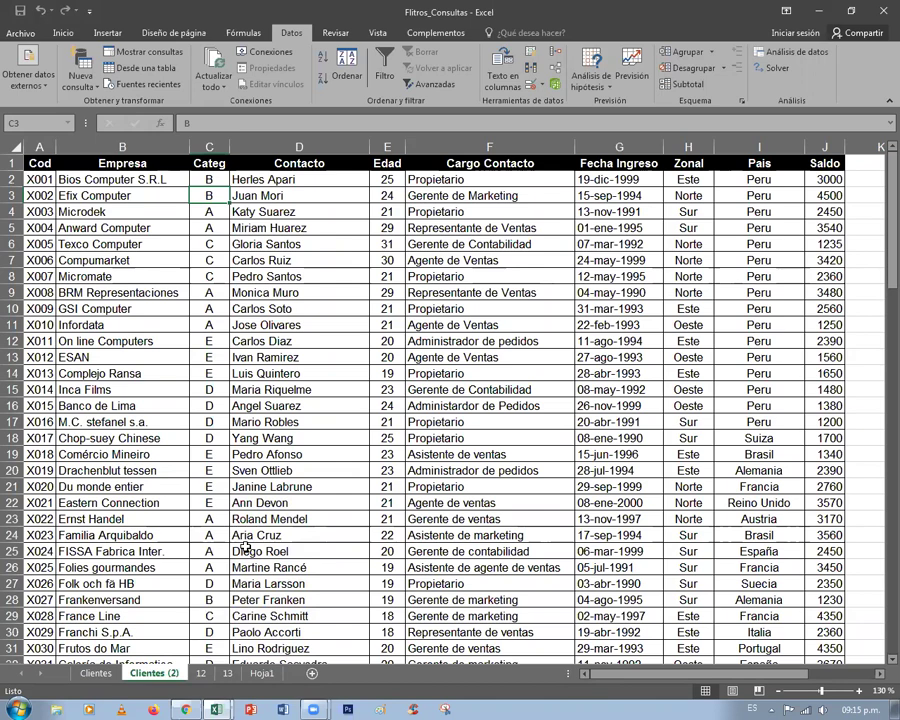
{"action": "double_click", "coordinate": [140, 675]}
{"action": "type", "text": "10"}
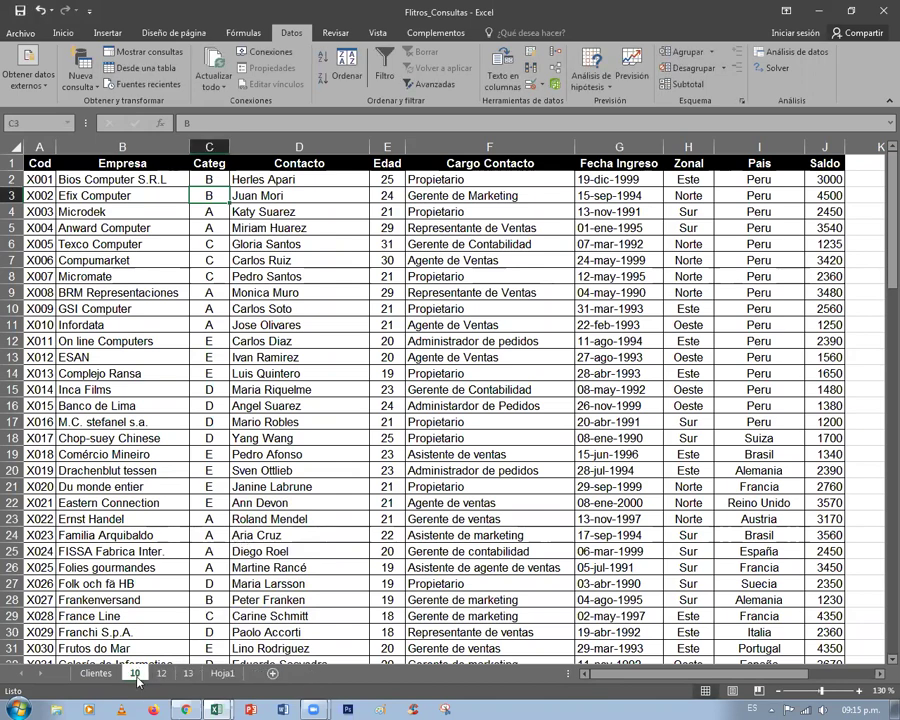
{"action": "left_click", "coordinate": [222, 673]}
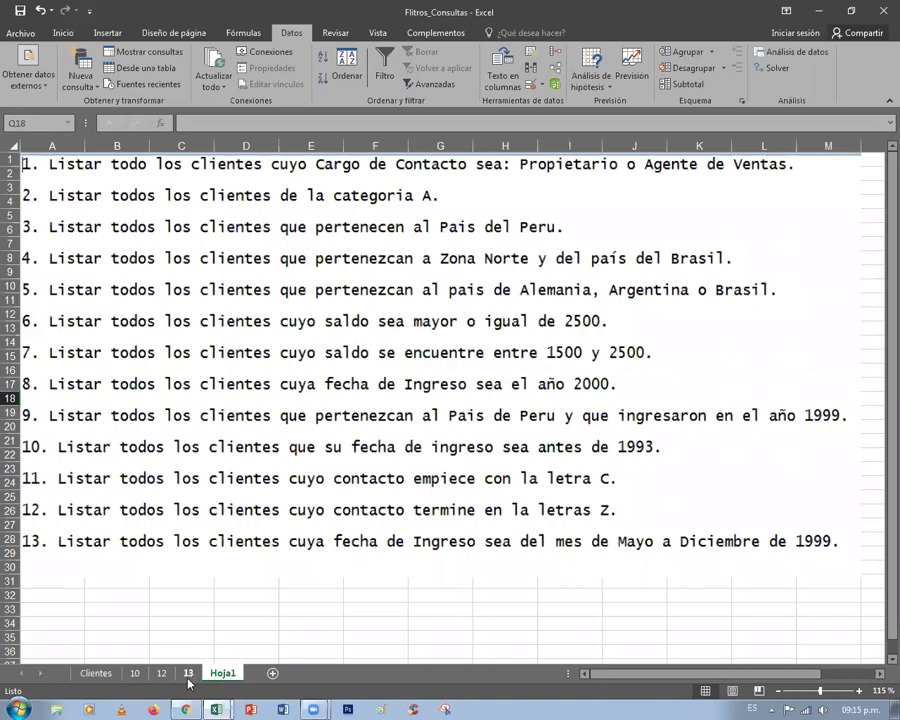
Step: Turn on filters for the client table on sheet 10, autofit its columns and set the zoom to 120%
{"action": "left_click", "coordinate": [134, 673]}
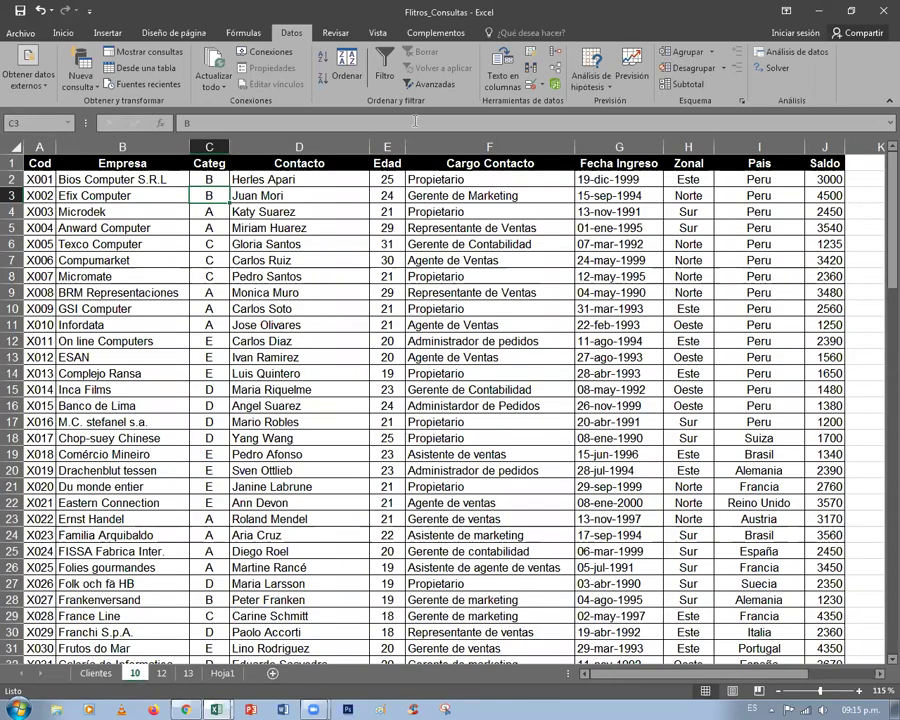
{"action": "left_click", "coordinate": [384, 68]}
{"action": "left_click_drag", "start_coordinate": [40, 147], "coordinate": [786, 147]}
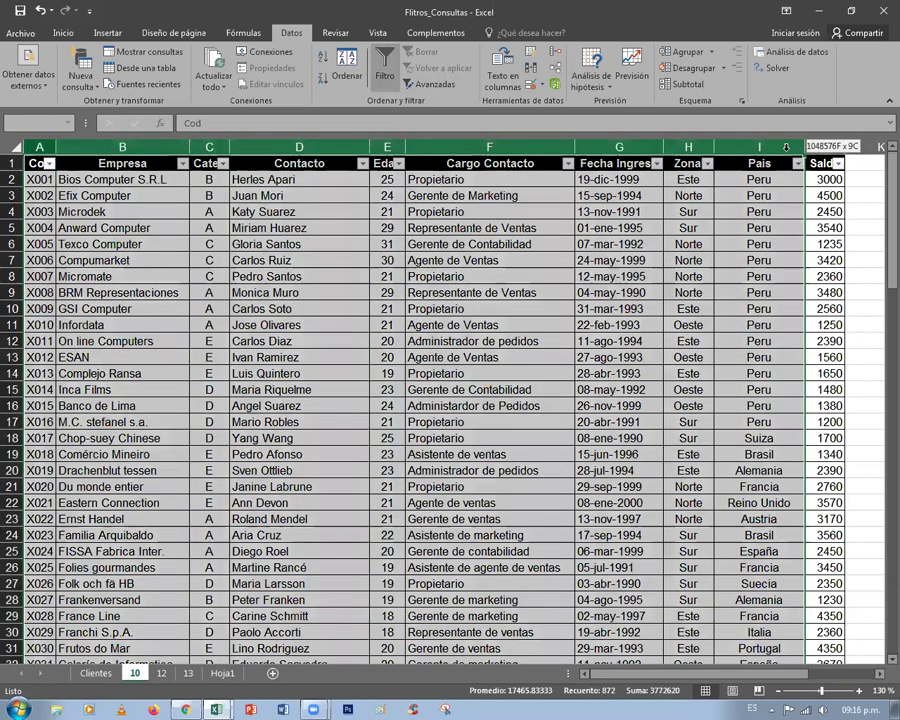
{"action": "double_click", "coordinate": [714, 147]}
{"action": "left_click", "coordinate": [577, 408]}
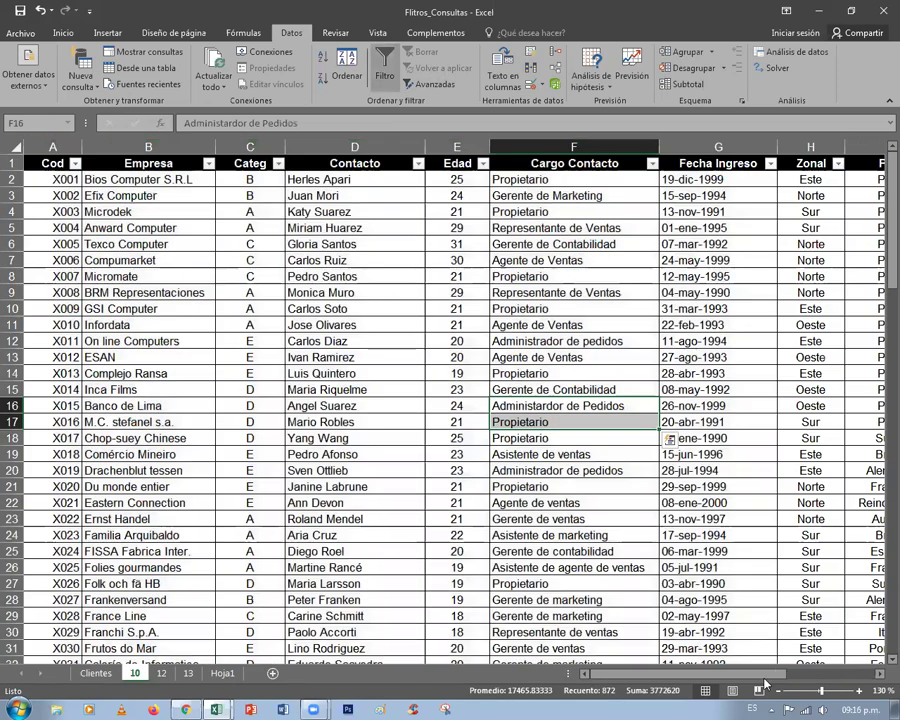
{"action": "left_click", "coordinate": [778, 690]}
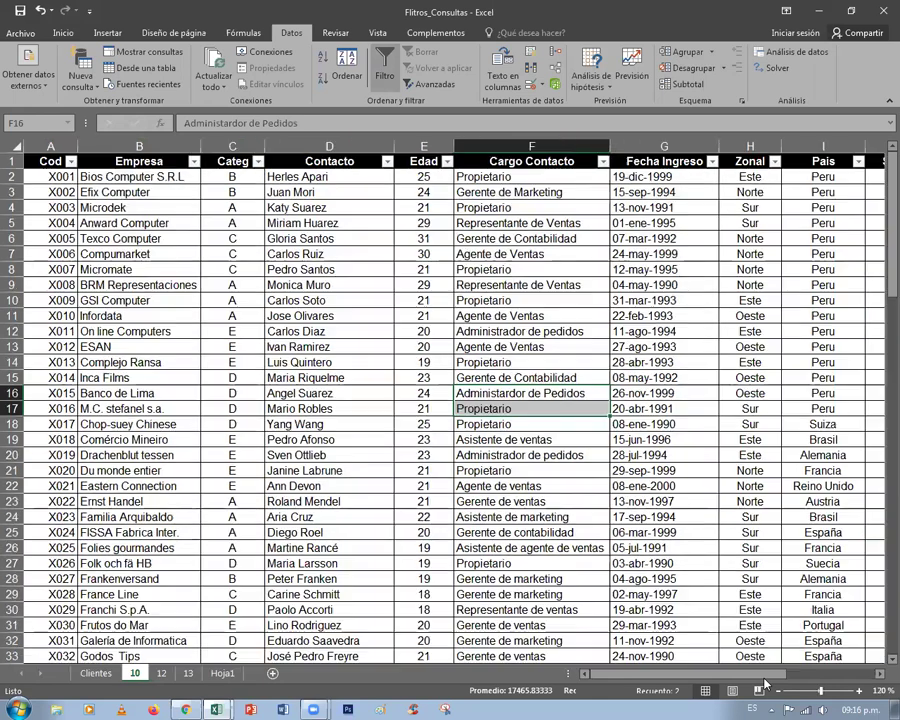
Step: Filter the Fecha Ingreso column on sheet 10 to only the years 1990, 1991 and 1992
{"action": "left_click", "coordinate": [712, 161]}
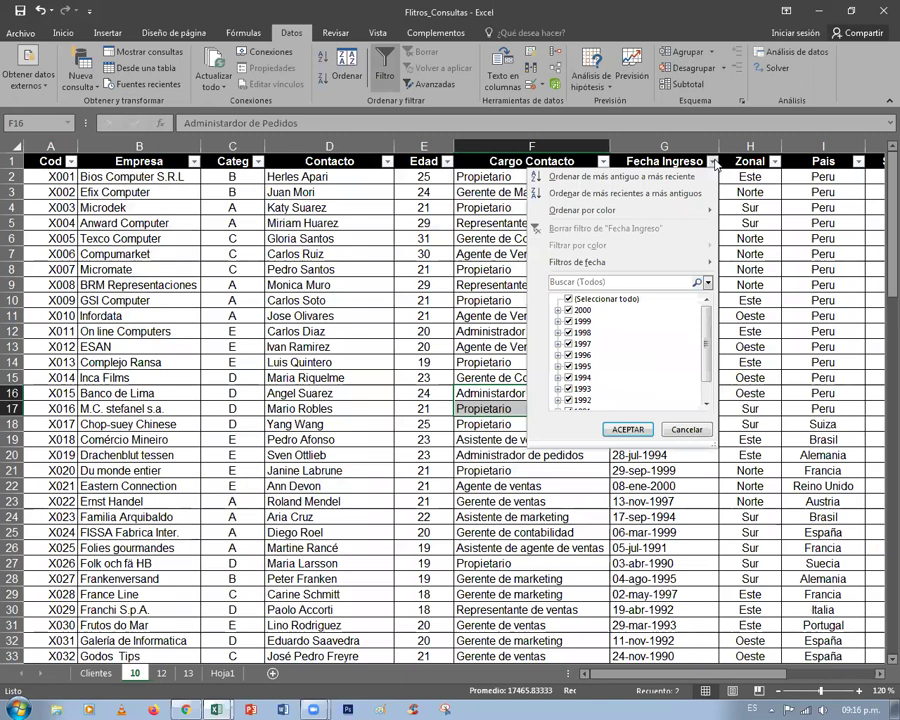
{"action": "left_click", "coordinate": [568, 298]}
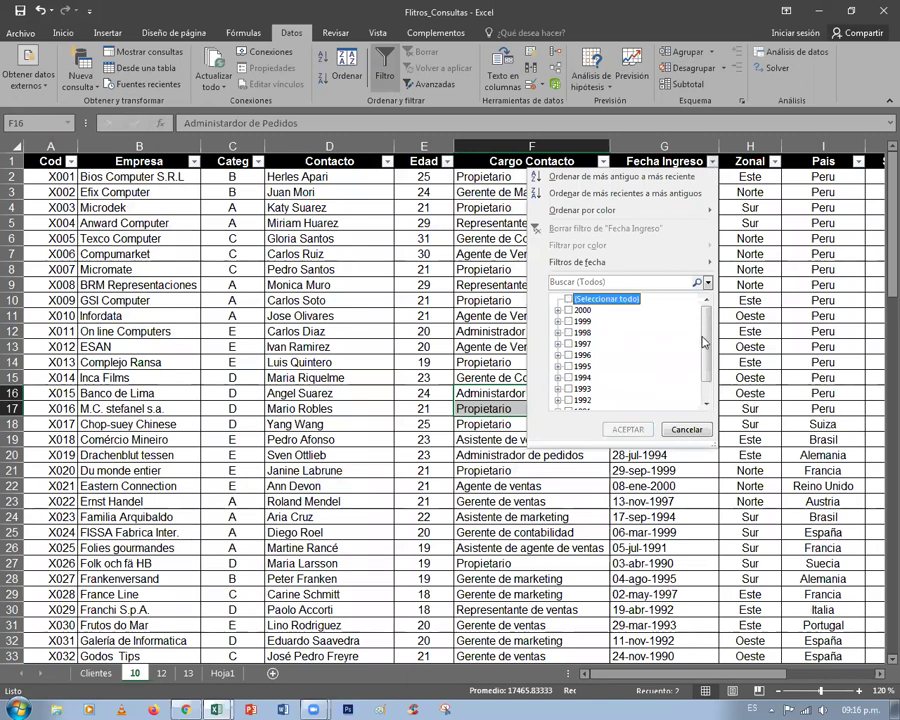
{"action": "scroll", "coordinate": [703, 342], "scroll_direction": "down", "scroll_amount": 1}
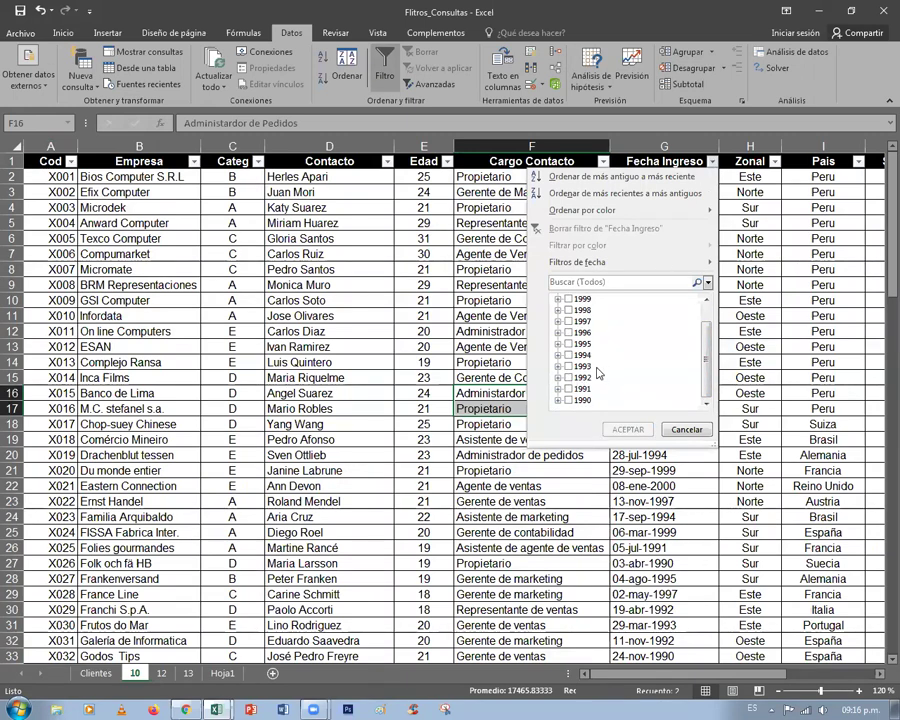
{"action": "left_click", "coordinate": [568, 401]}
{"action": "left_click", "coordinate": [568, 389]}
{"action": "left_click", "coordinate": [568, 378]}
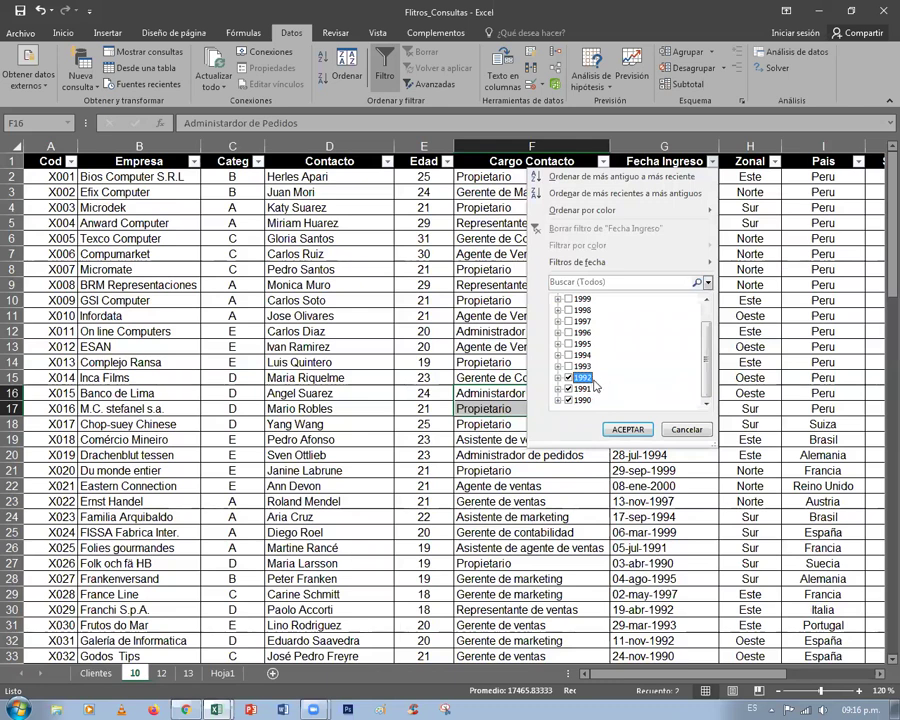
{"action": "left_click", "coordinate": [629, 429]}
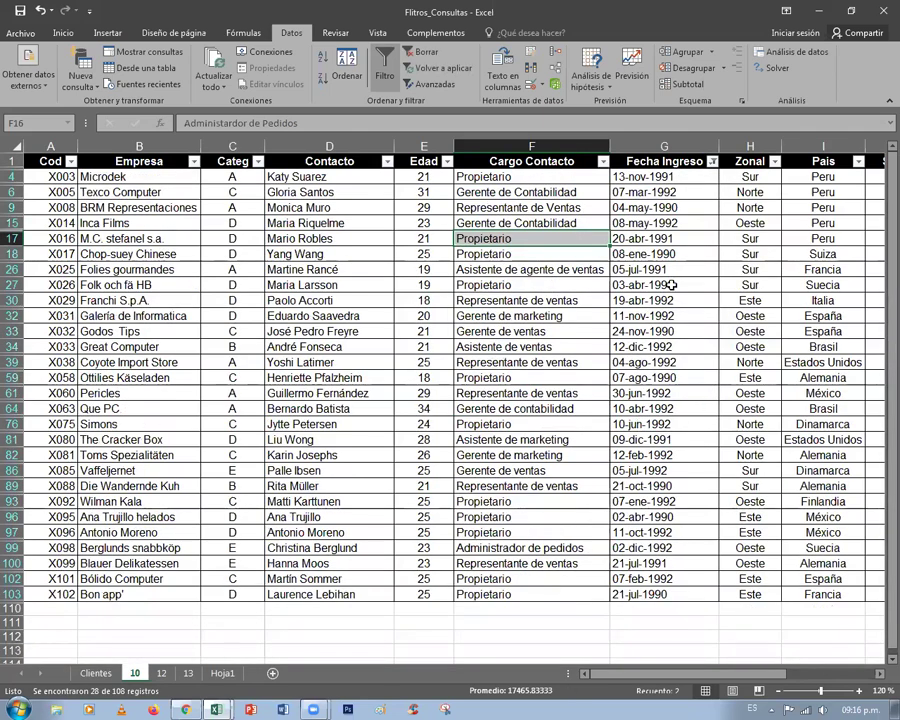
Step: Review the filtered Fecha Ingreso dates on sheet 10 against the before-1993 condition
{"action": "left_click_drag", "start_coordinate": [665, 594], "coordinate": [684, 178]}
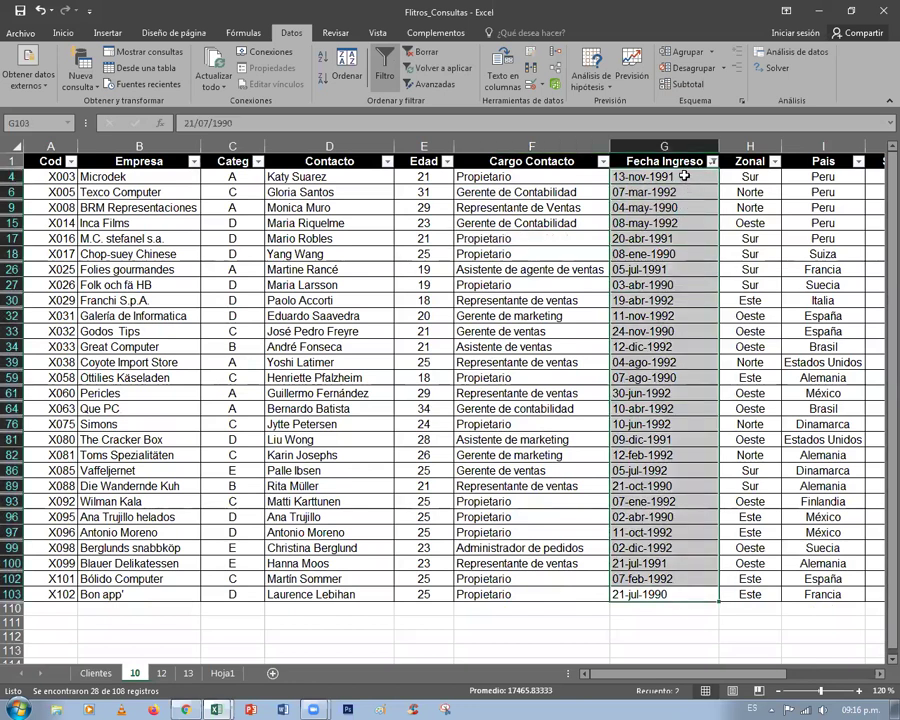
{"action": "left_click_drag", "start_coordinate": [686, 440], "coordinate": [690, 470]}
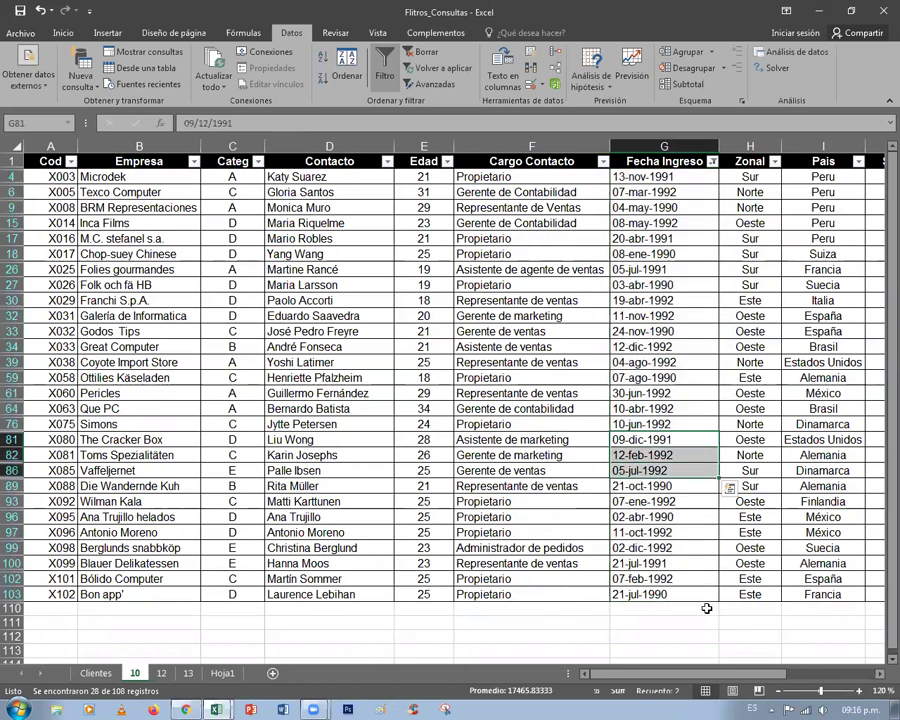
{"action": "left_click", "coordinate": [690, 595]}
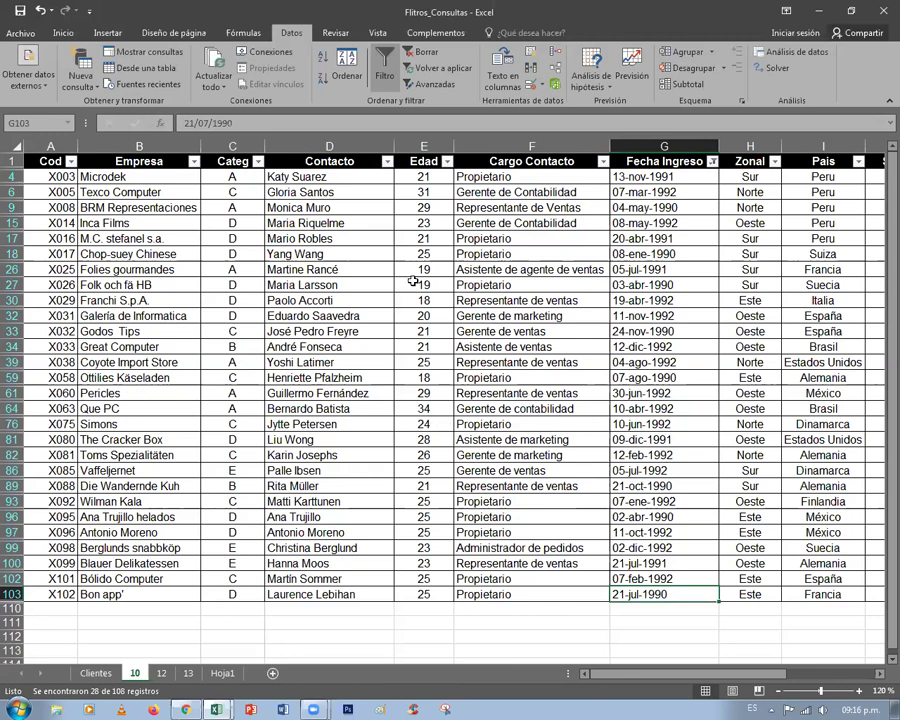
Step: Check the query list on Hoja1, turn on filters for the Clientes table and widen the Categ column
{"action": "left_click", "coordinate": [223, 673]}
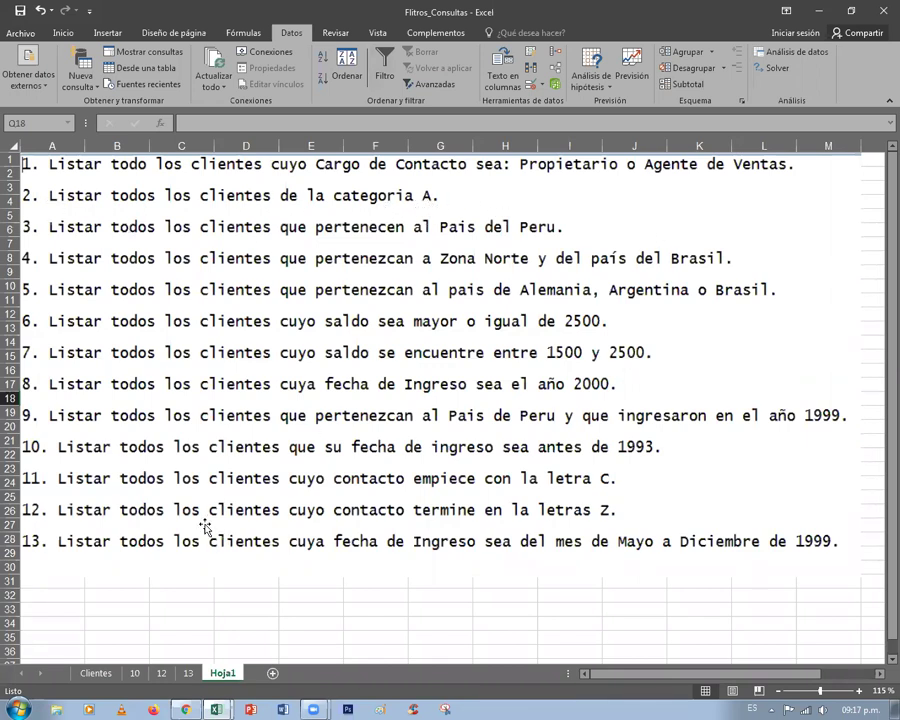
{"action": "left_click", "coordinate": [96, 673]}
{"action": "left_click", "coordinate": [210, 163]}
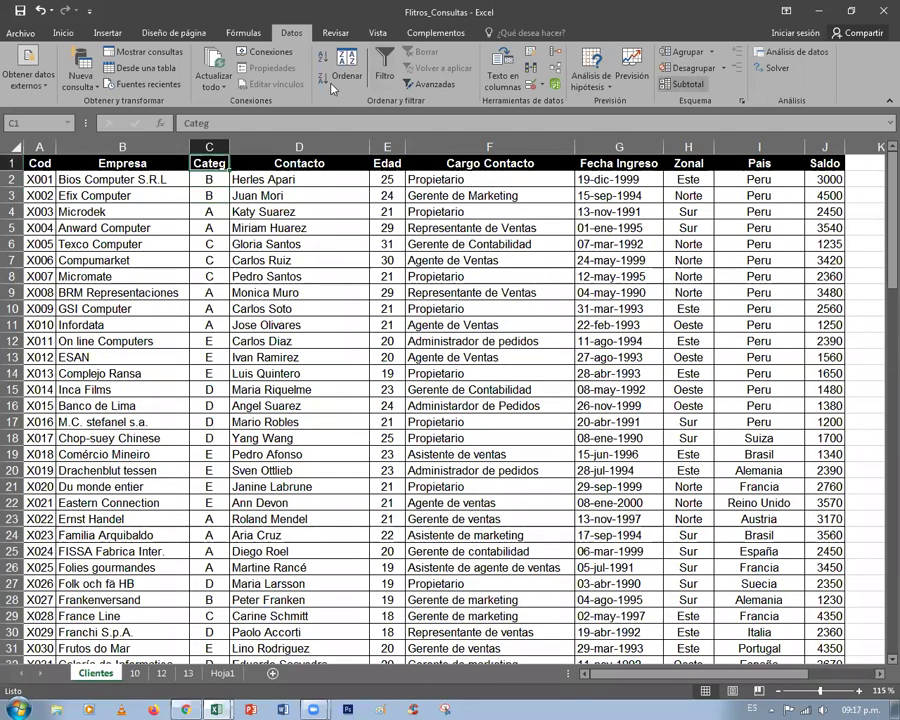
{"action": "left_click", "coordinate": [384, 70]}
{"action": "left_click_drag", "start_coordinate": [234, 147], "coordinate": [258, 147]}
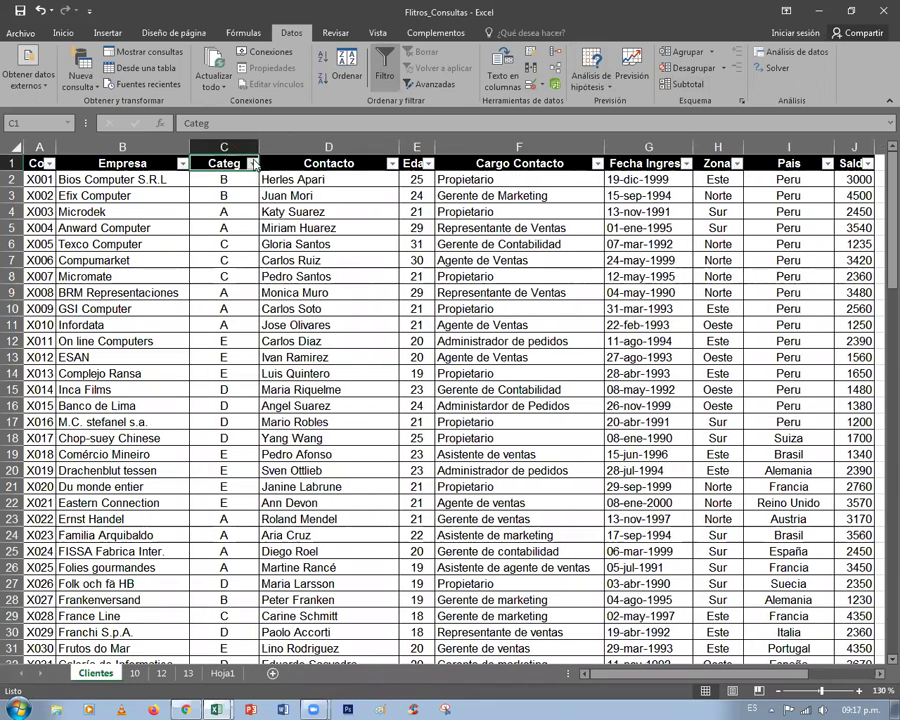
Step: Filter the Categ column on the Clientes sheet to category A only
{"action": "left_click", "coordinate": [253, 163]}
{"action": "left_click", "coordinate": [112, 300]}
{"action": "left_click", "coordinate": [112, 312]}
{"action": "left_click", "coordinate": [168, 431]}
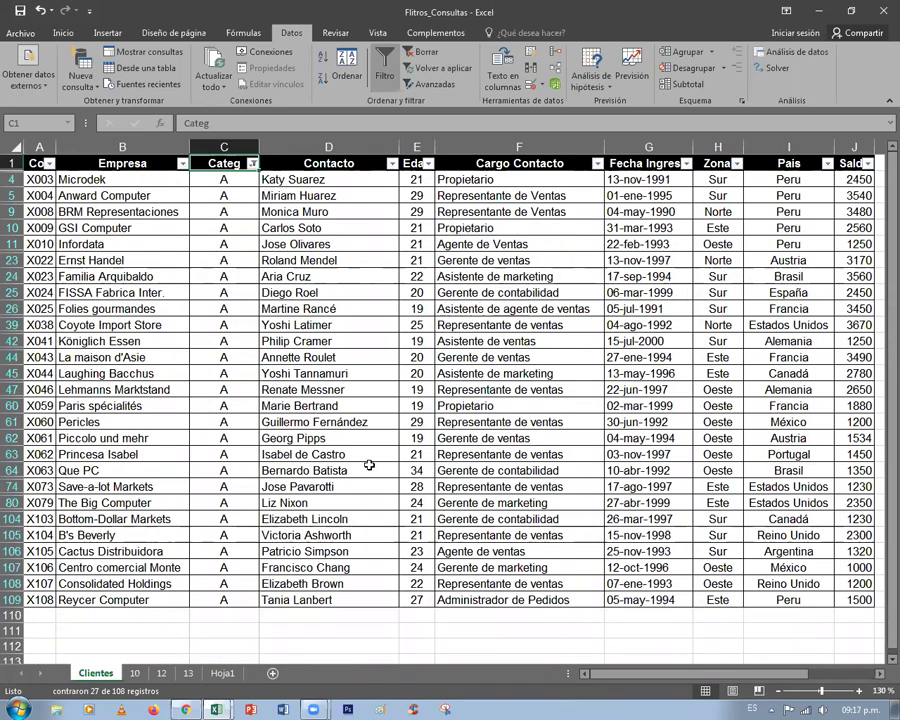
Step: Create a copy of the filtered Clientes sheet in the same workbook, placed before Clientes
{"action": "right_click", "coordinate": [97, 673]}
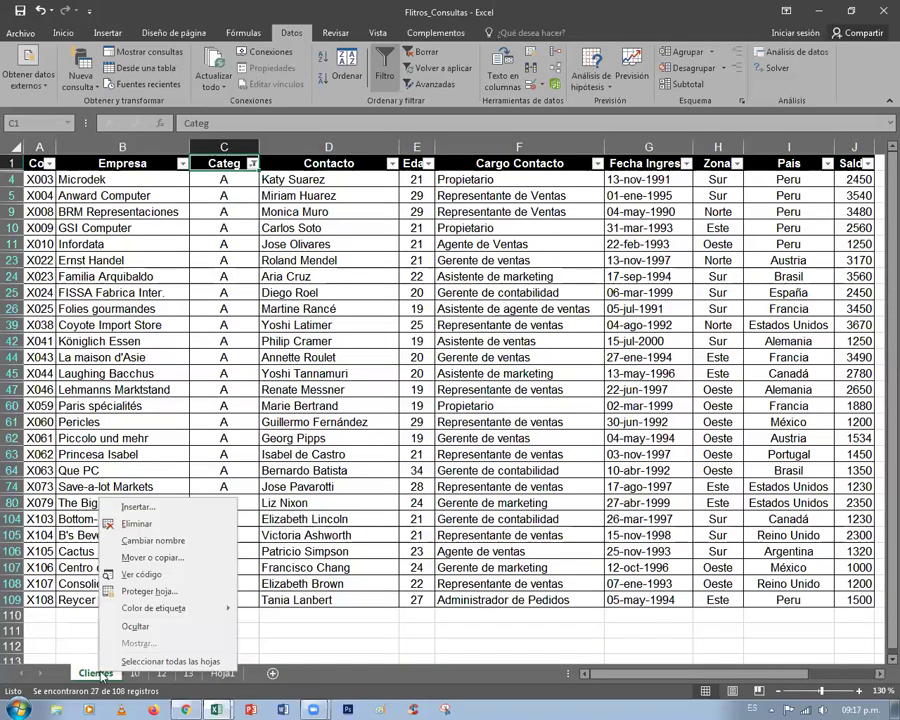
{"action": "left_click", "coordinate": [170, 560]}
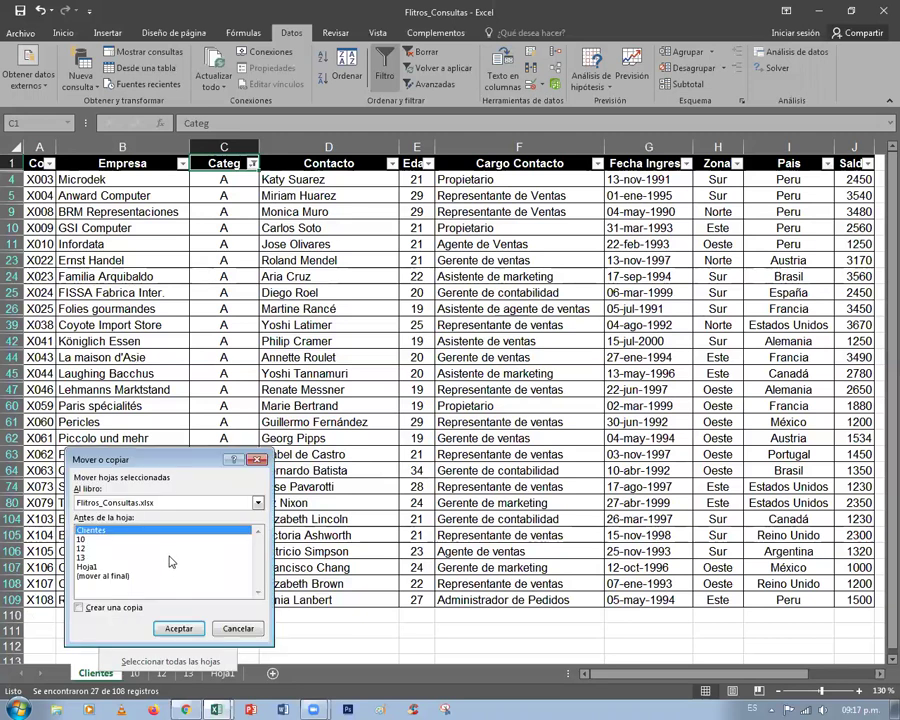
{"action": "left_click", "coordinate": [100, 606]}
{"action": "left_click", "coordinate": [176, 628]}
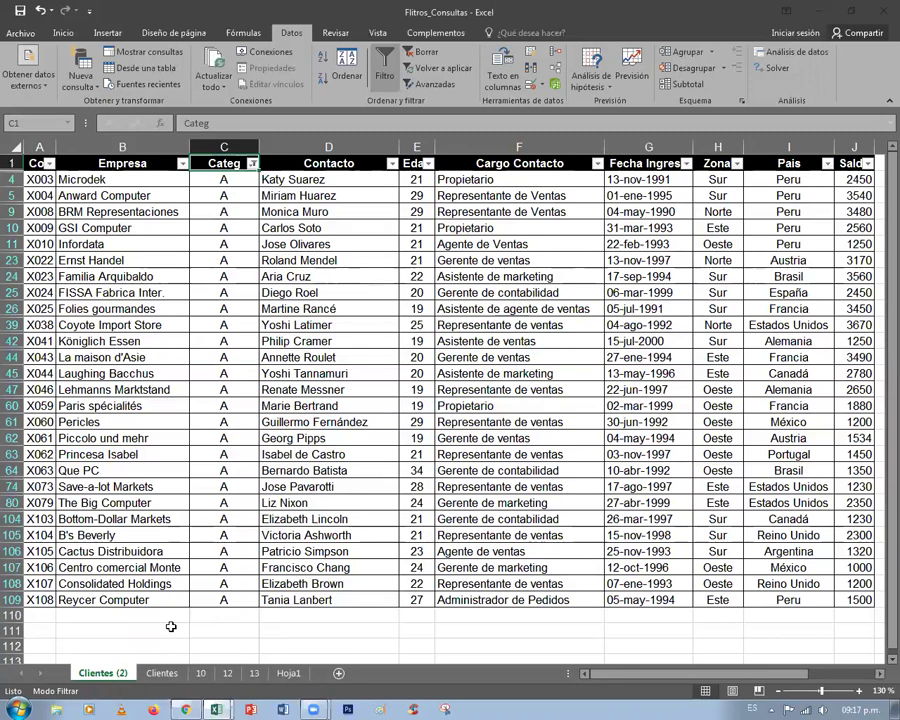
Step: Check the category A query's number on Hoja1 and rename the copied sheet as 2
{"action": "right_click", "coordinate": [121, 675]}
{"action": "key", "text": "Escape"}
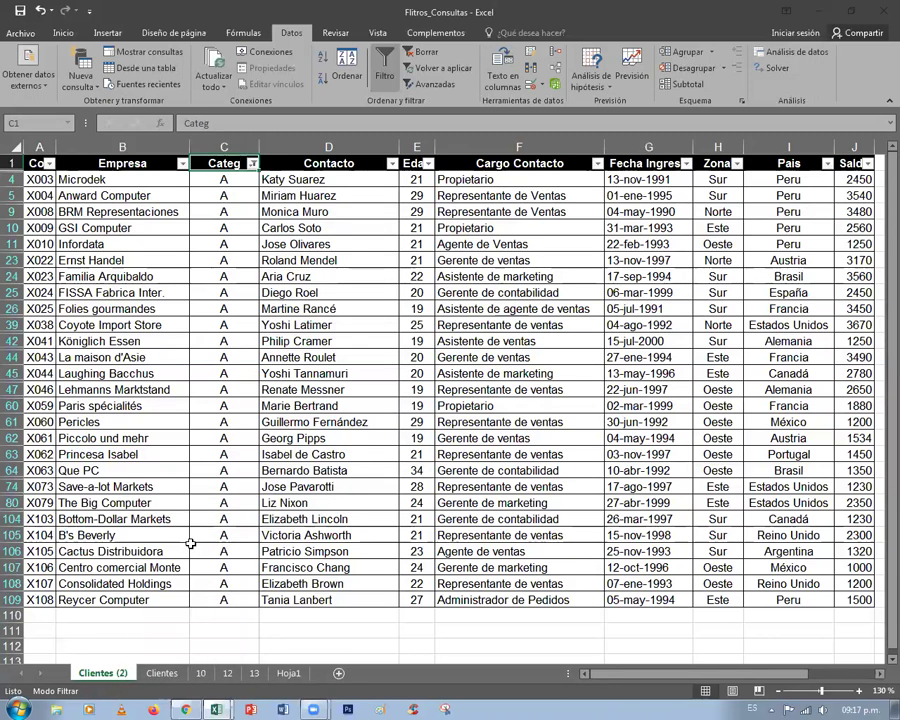
{"action": "left_click", "coordinate": [288, 673]}
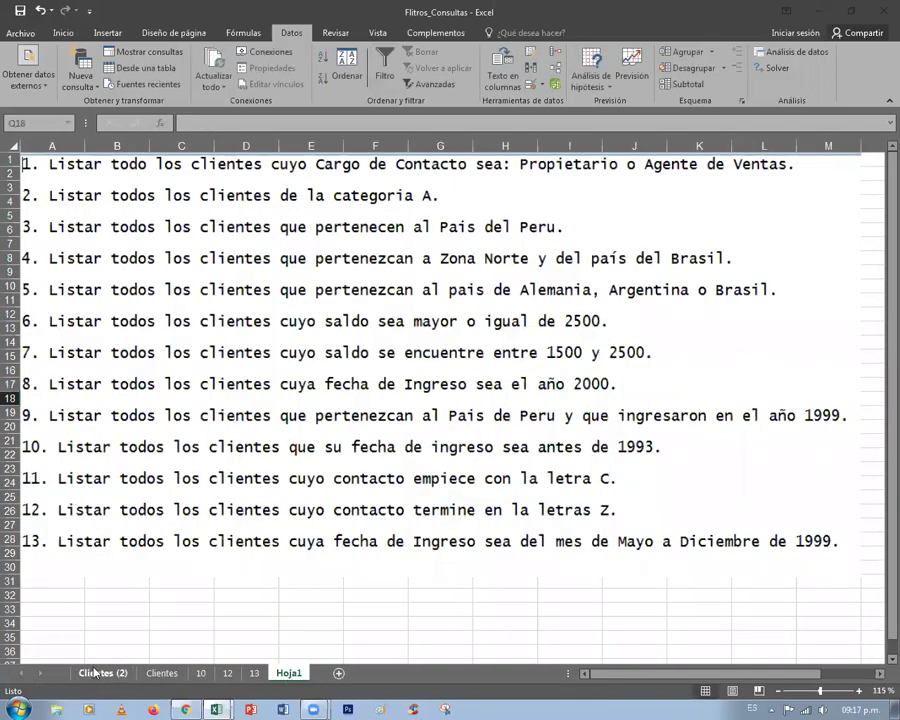
{"action": "right_click", "coordinate": [97, 673]}
{"action": "left_click", "coordinate": [171, 540]}
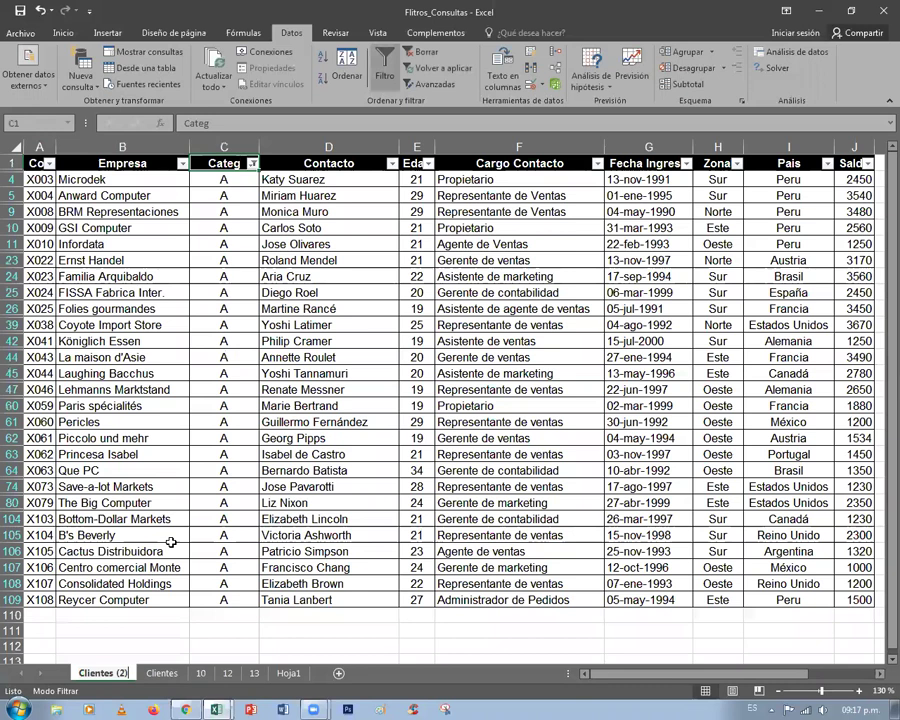
{"action": "type", "text": "2"}
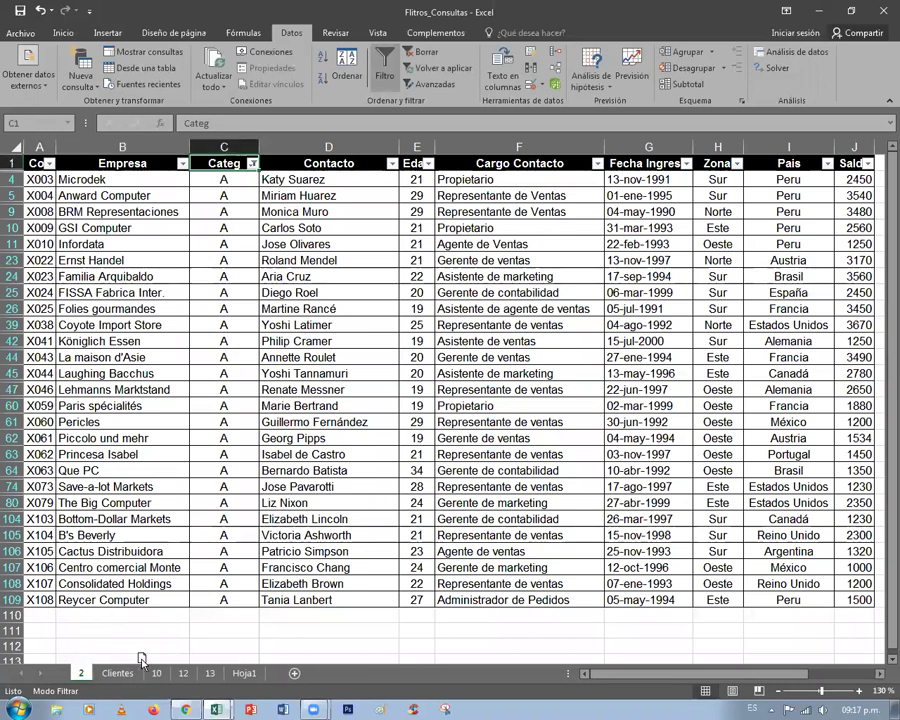
Step: Move the Clientes sheet before sheet 2 and clear its category filter
{"action": "left_click_drag", "start_coordinate": [117, 673], "coordinate": [62, 673]}
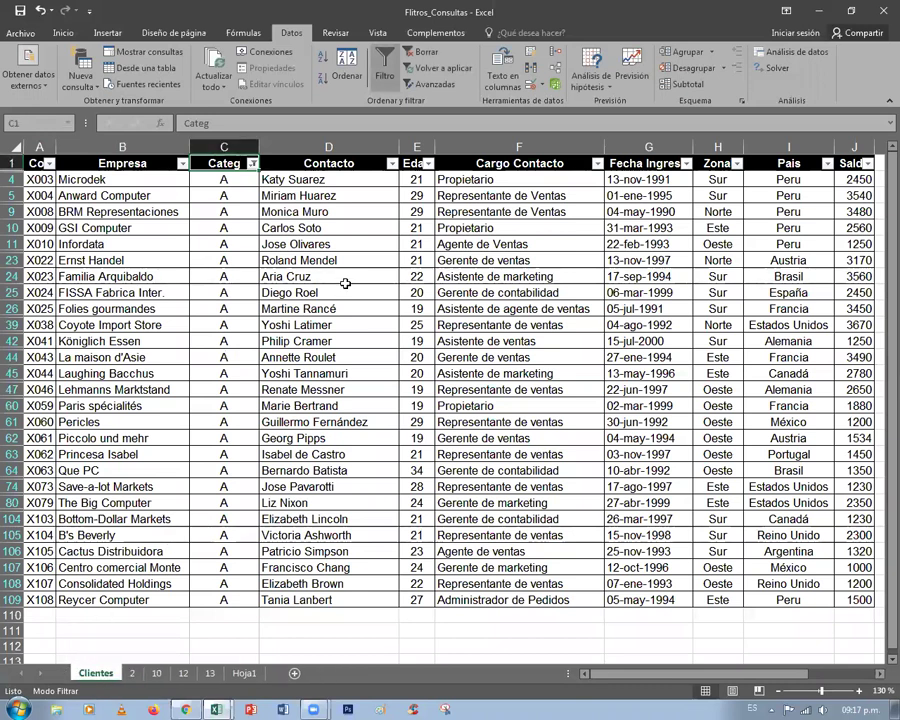
{"action": "left_click", "coordinate": [420, 51]}
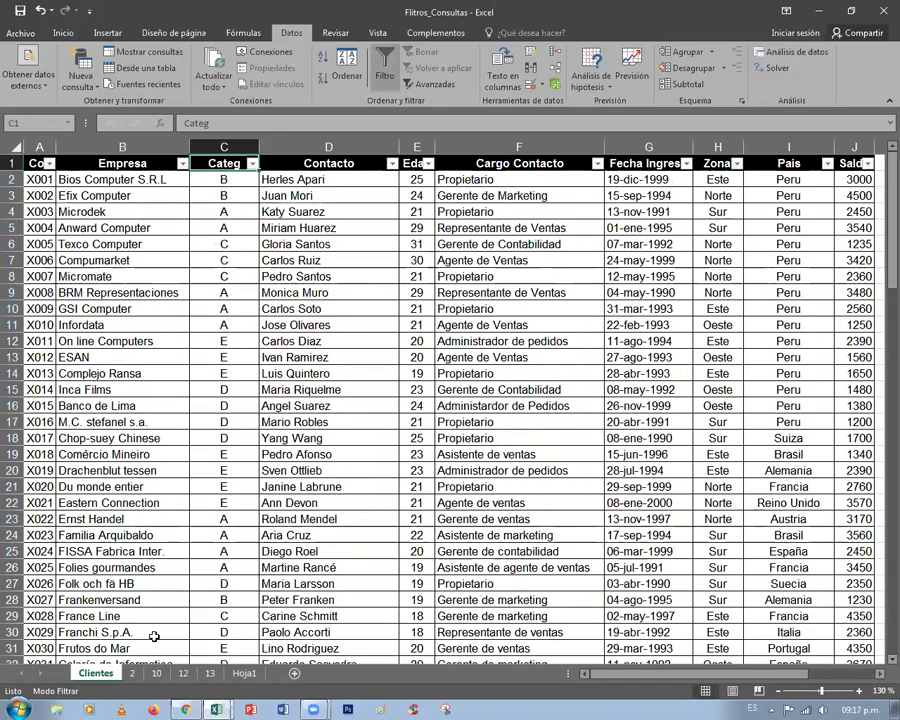
{"action": "left_click", "coordinate": [135, 674]}
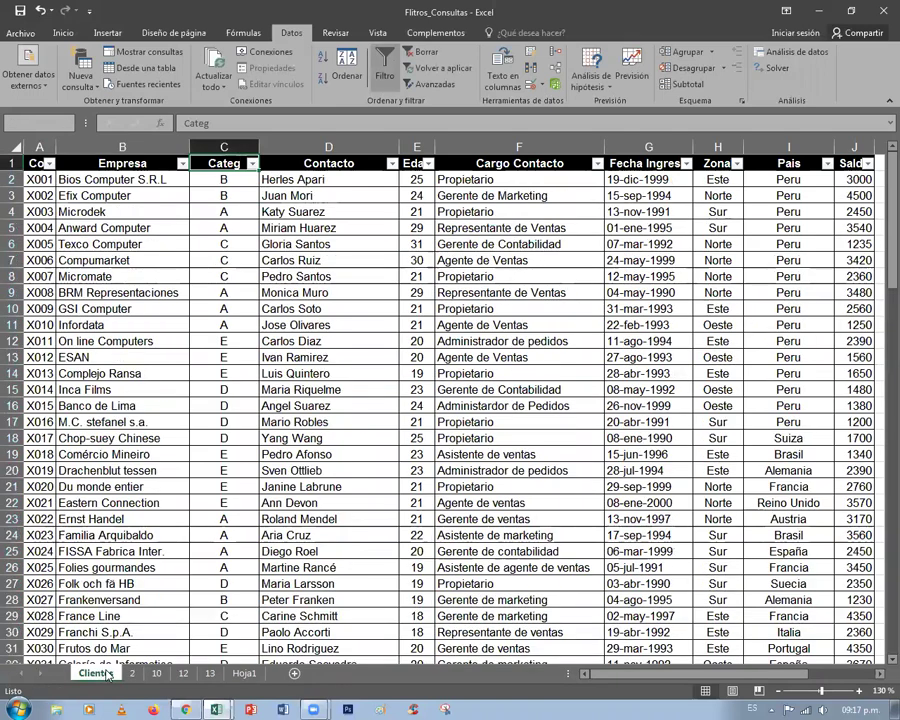
Step: Return to the query list on Hoja1 and save the workbook
{"action": "left_click", "coordinate": [245, 673]}
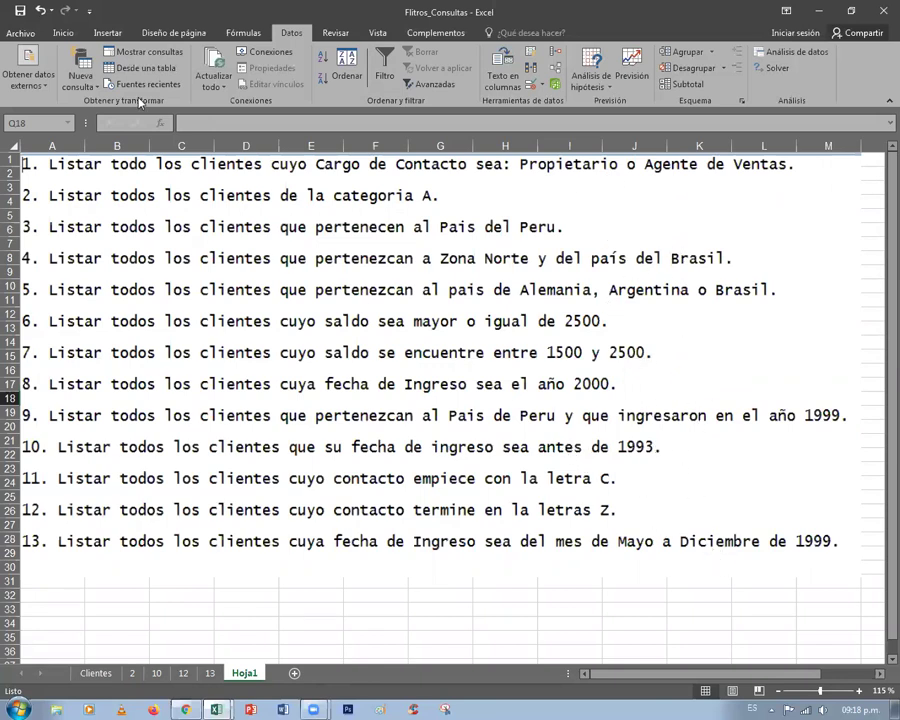
{"action": "left_click", "coordinate": [19, 10]}
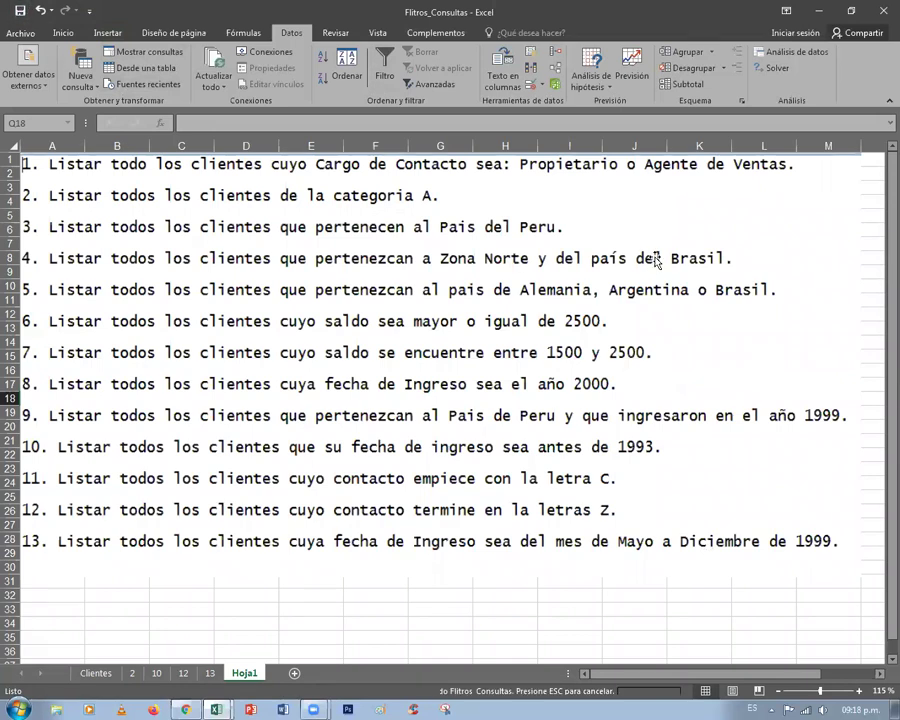
{"action": "left_click", "coordinate": [773, 328]}
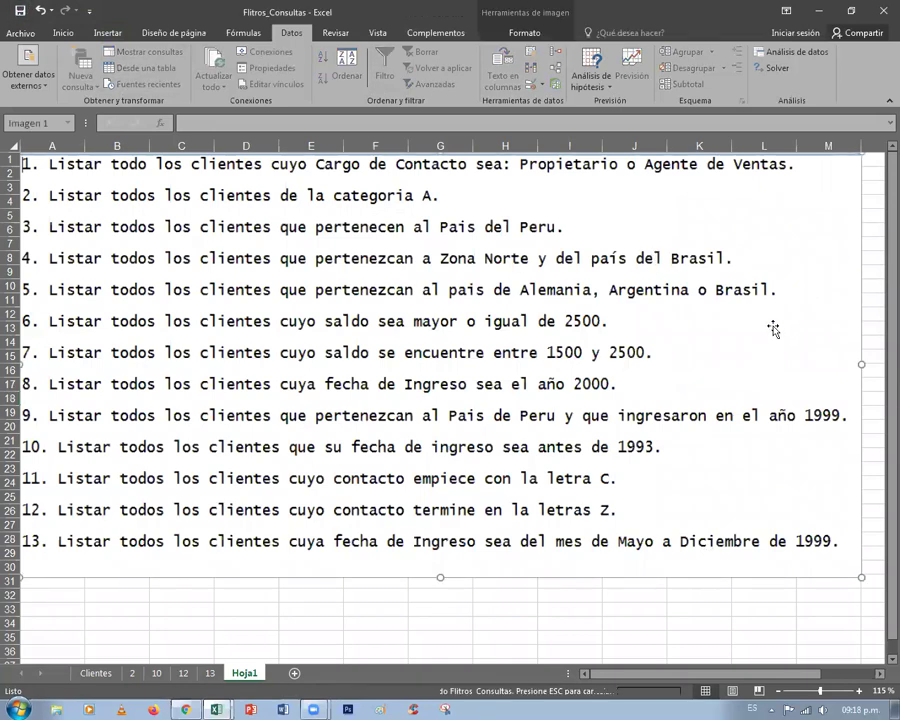